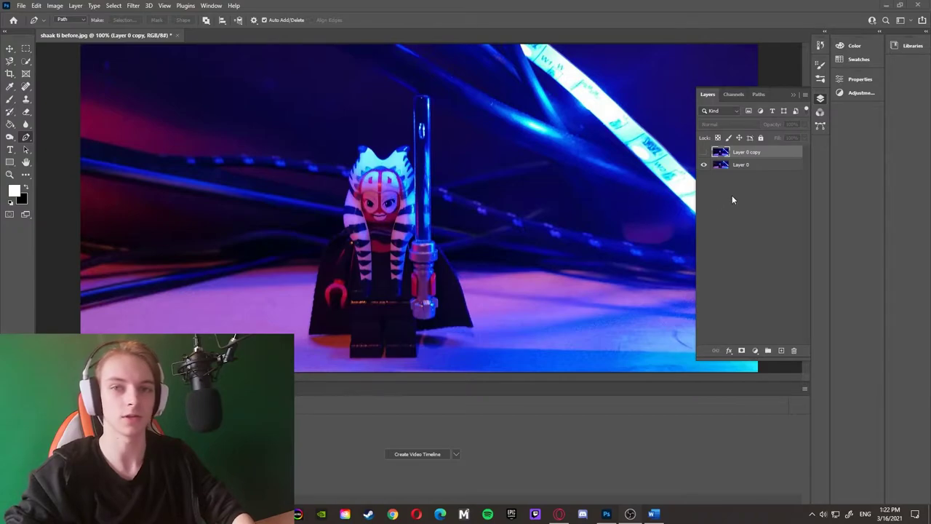
Step: Duplicate Layer 0, apply the Camera Raw Filter to the copy, merge it down, and show Layer 0 copy
left_click(752, 165)
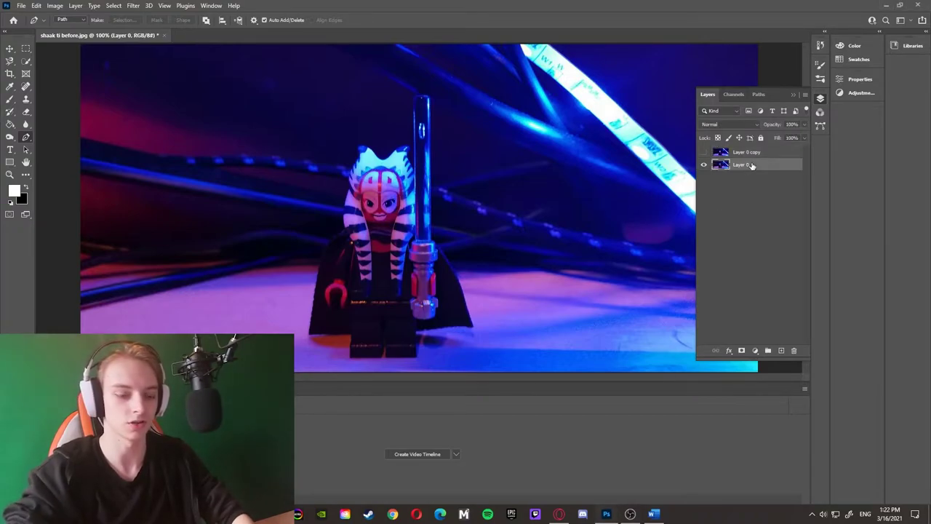
key("ctrl+j")
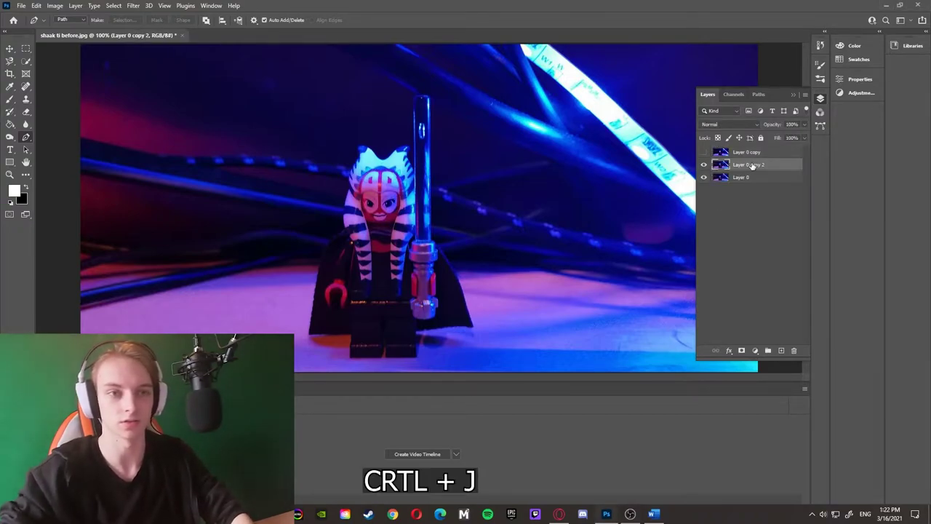
left_click(745, 178)
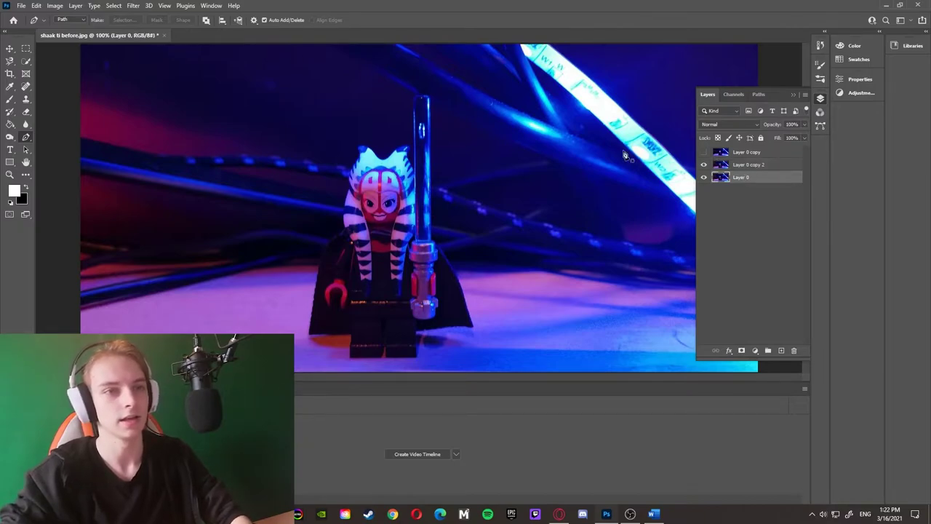
left_click(763, 165)
left_click(132, 6)
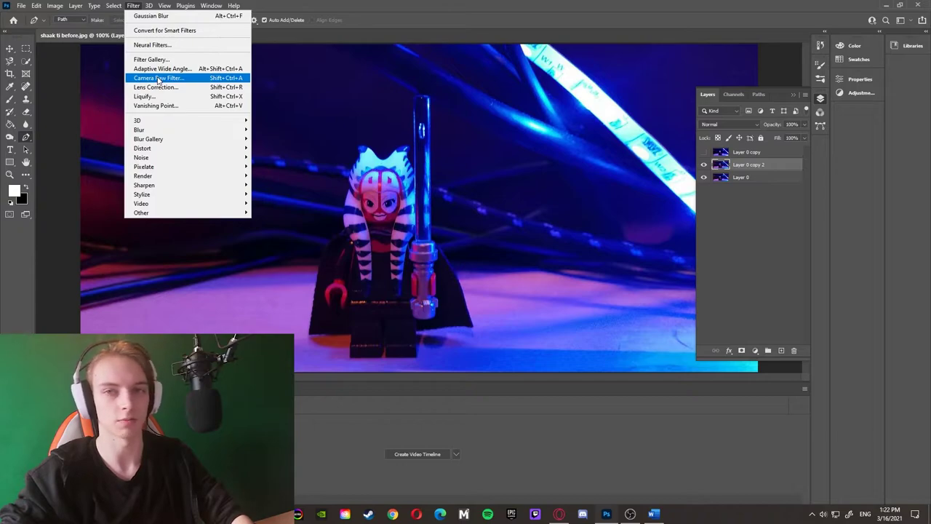
left_click(719, 230)
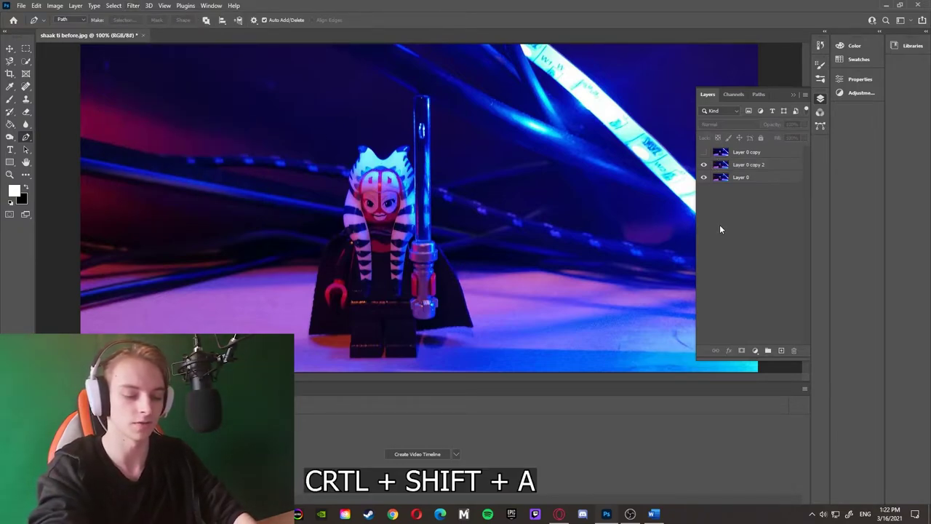
key("ctrl+shift+e")
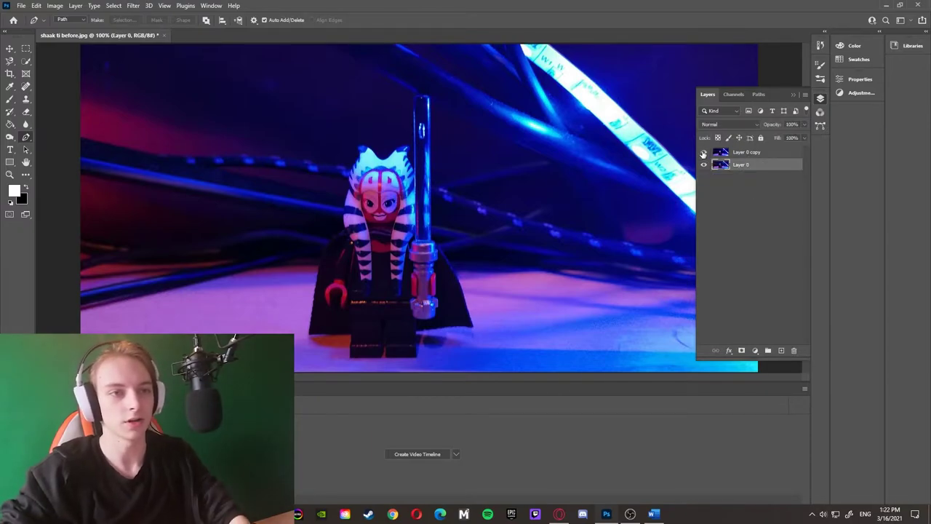
left_click(702, 152)
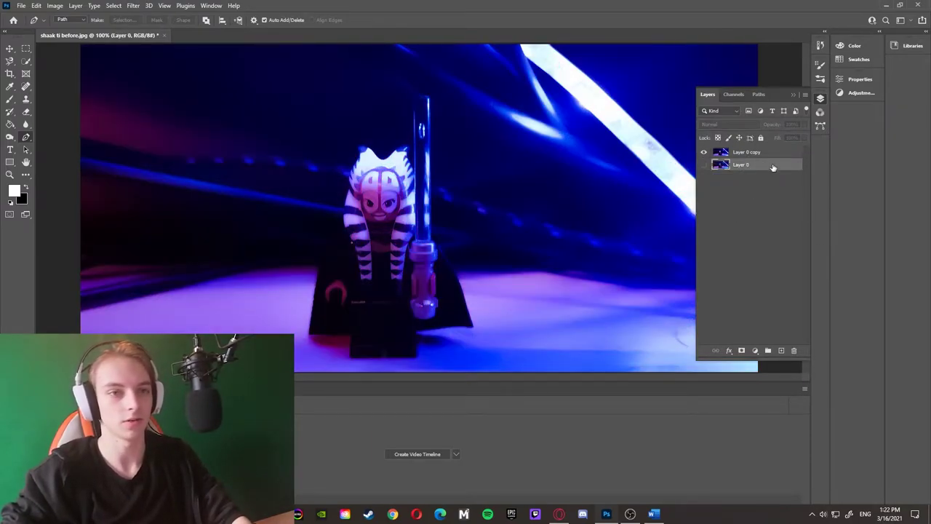
Step: Add a new empty layer above Layer 0 copy and name it 'saber'
left_click(769, 154)
left_click(782, 350)
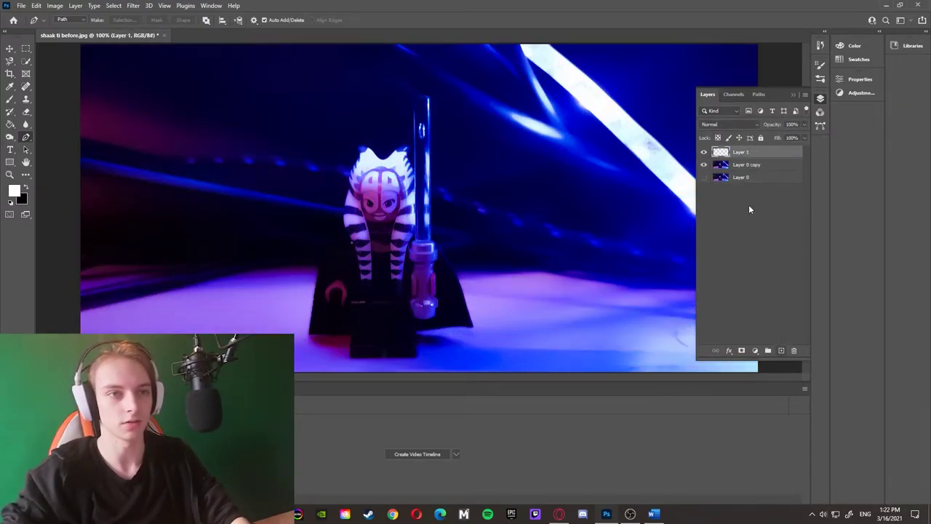
double_click(740, 152)
type("saber")
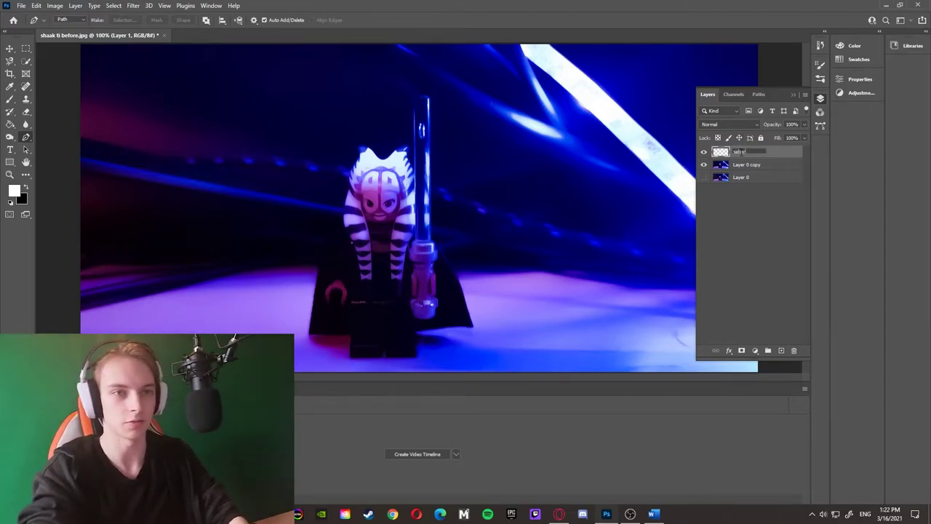
key("Return")
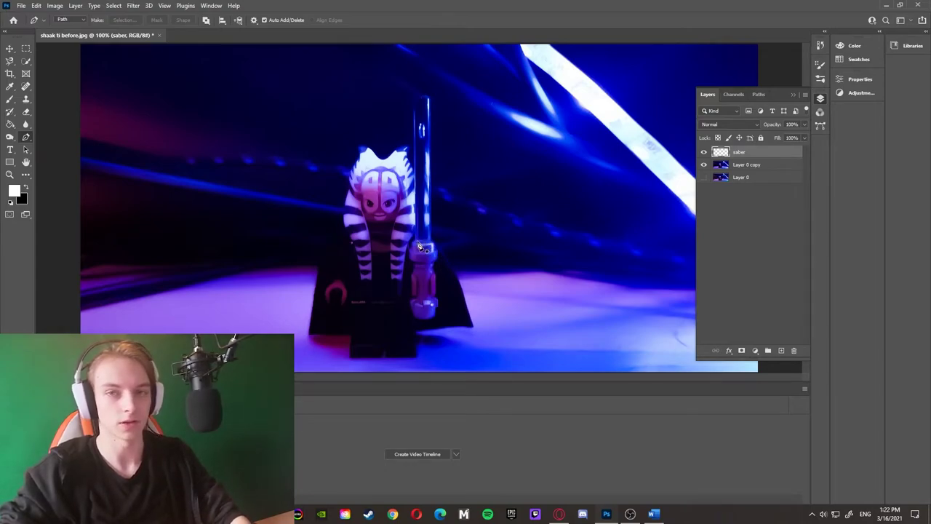
Step: With the Pen tool, place anchors tracing the lightsaber blade from its base to its tip
key("p")
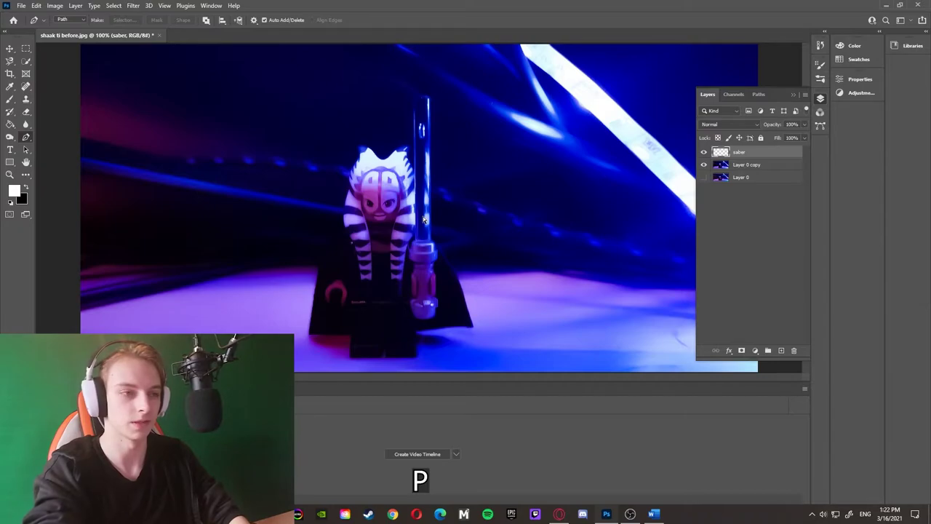
scroll(424, 218, "up", 2)
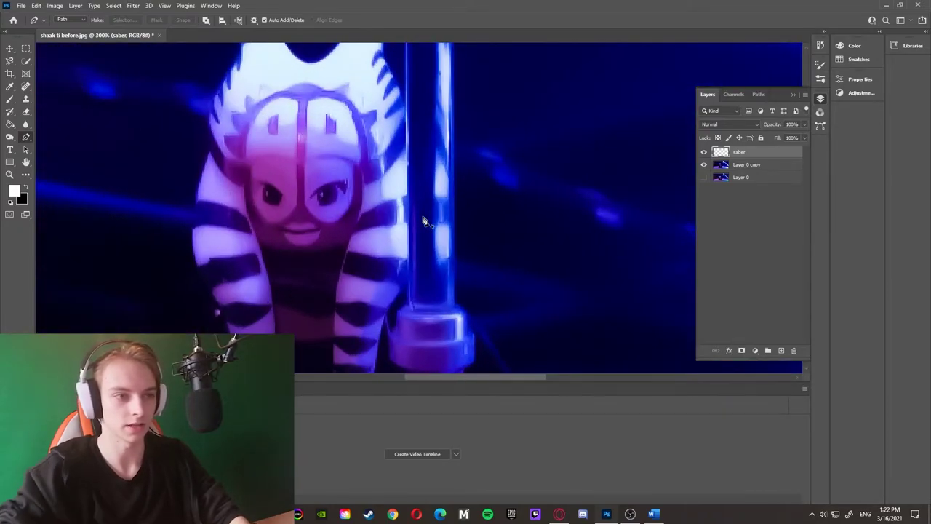
scroll(457, 136, "up", 1)
scroll(474, 199, "up", 3)
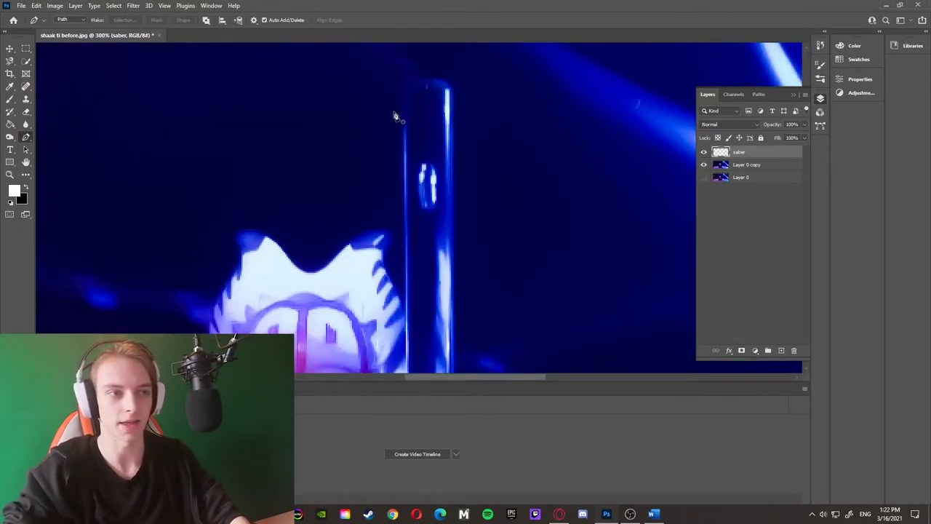
scroll(400, 131, "down", 3)
scroll(409, 285, "down", 2)
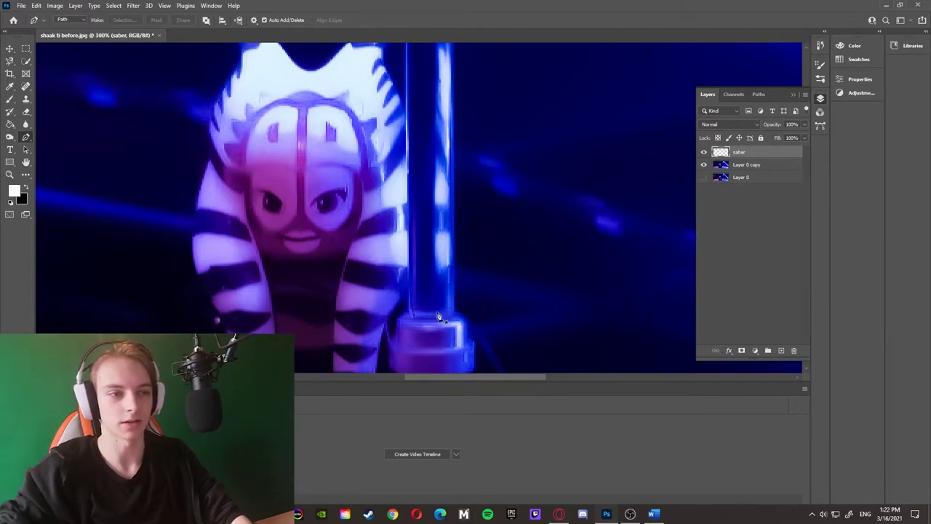
left_click(409, 318)
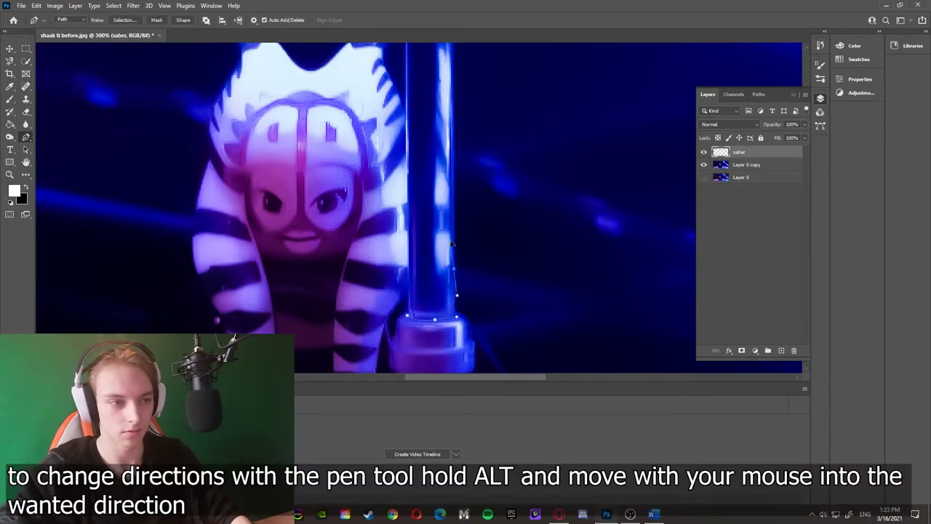
scroll(451, 203, "up", 5)
left_click(444, 110)
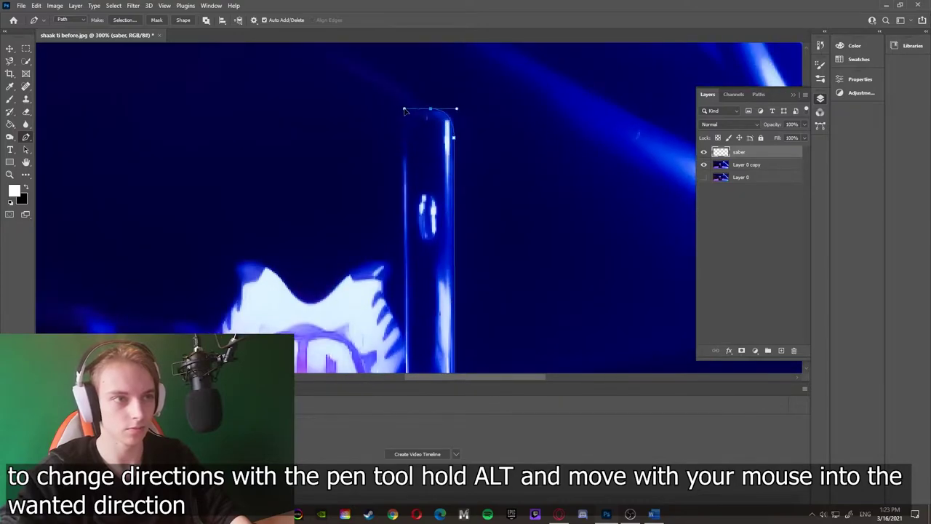
scroll(436, 218, "down", 5)
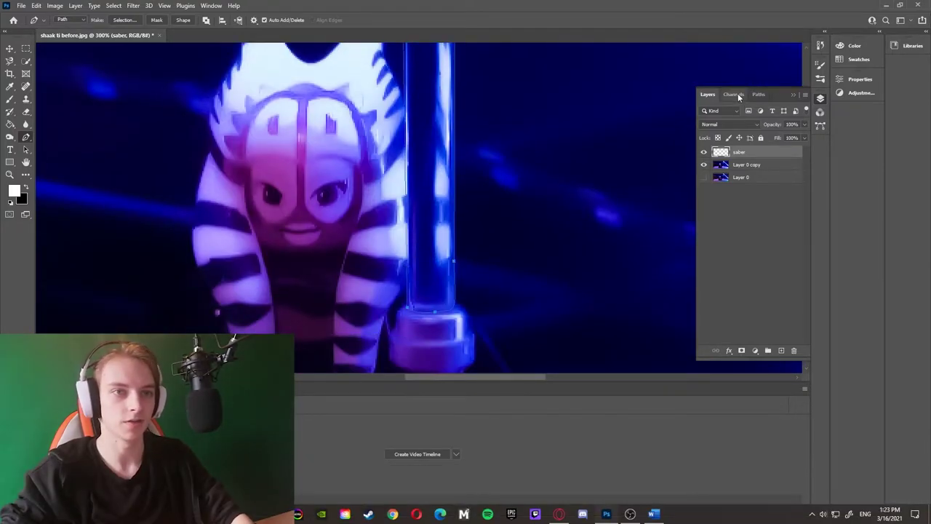
Step: Load the blade's work path as a selection, fill it with white on saber, then deselect
left_click(756, 98)
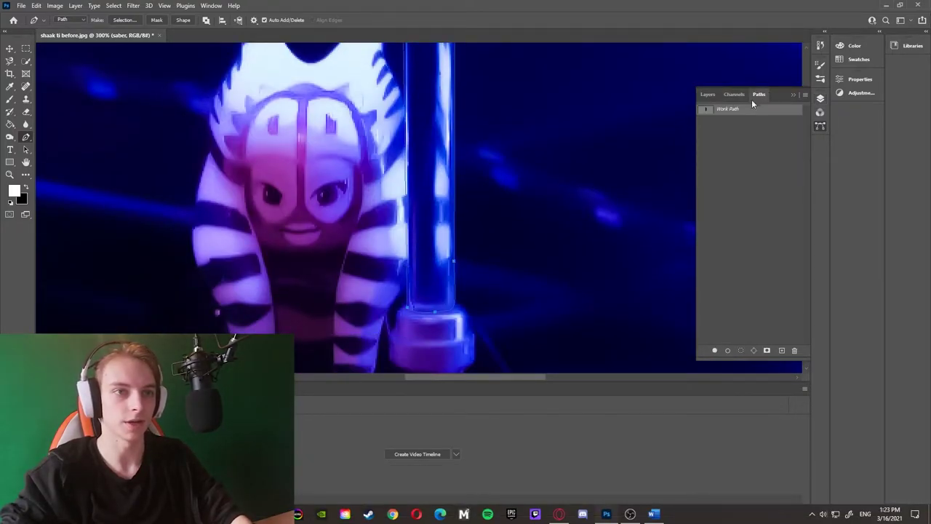
left_click(708, 110, "ctrl")
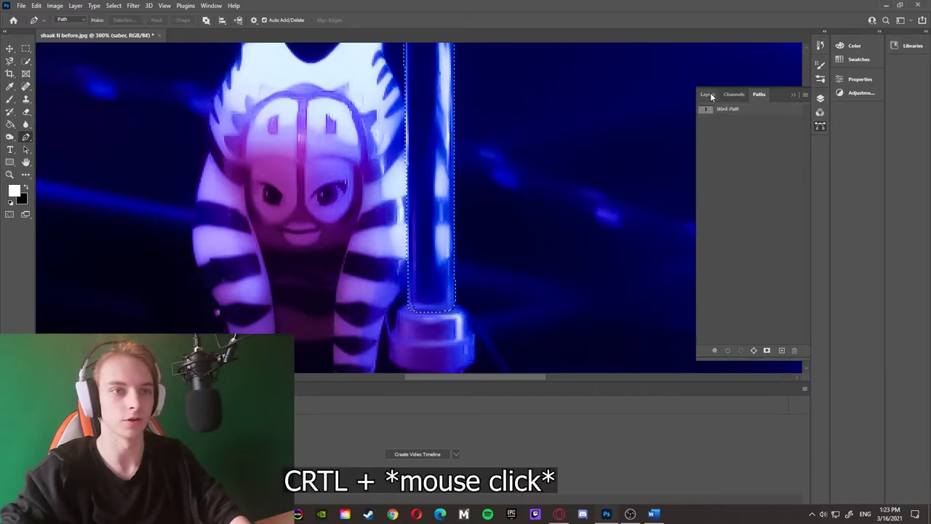
left_click(708, 94)
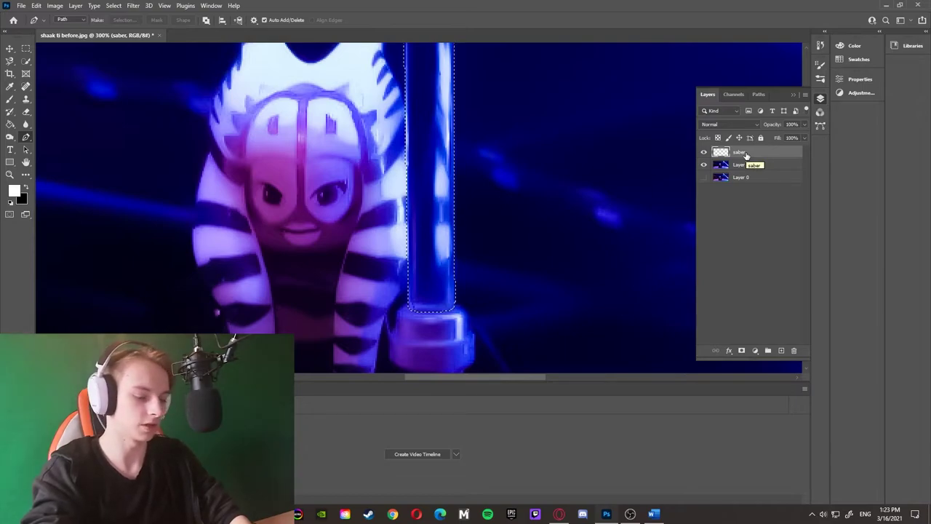
key("x")
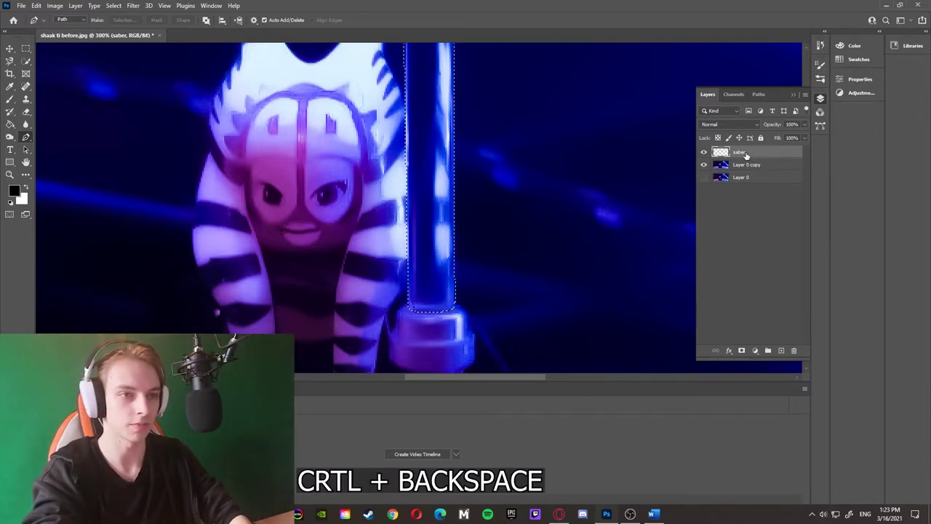
key("ctrl+BackSpace")
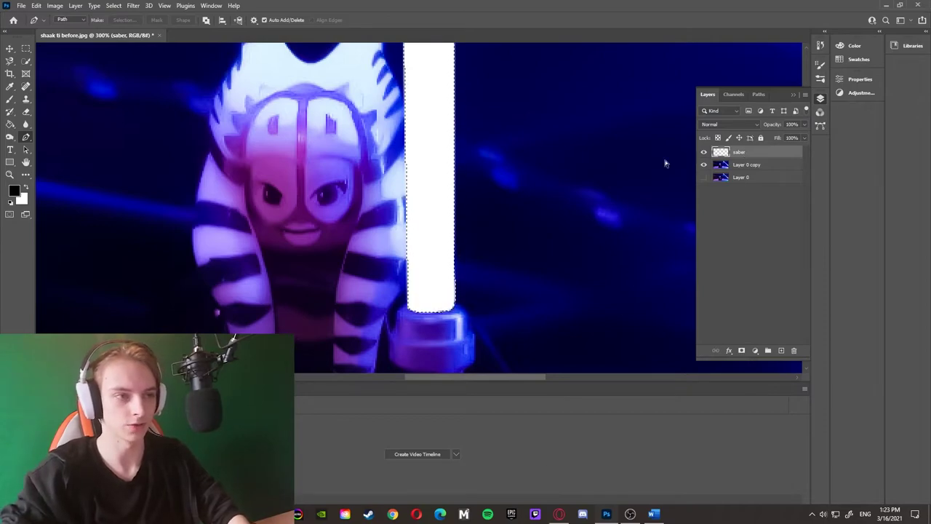
key("ctrl+d")
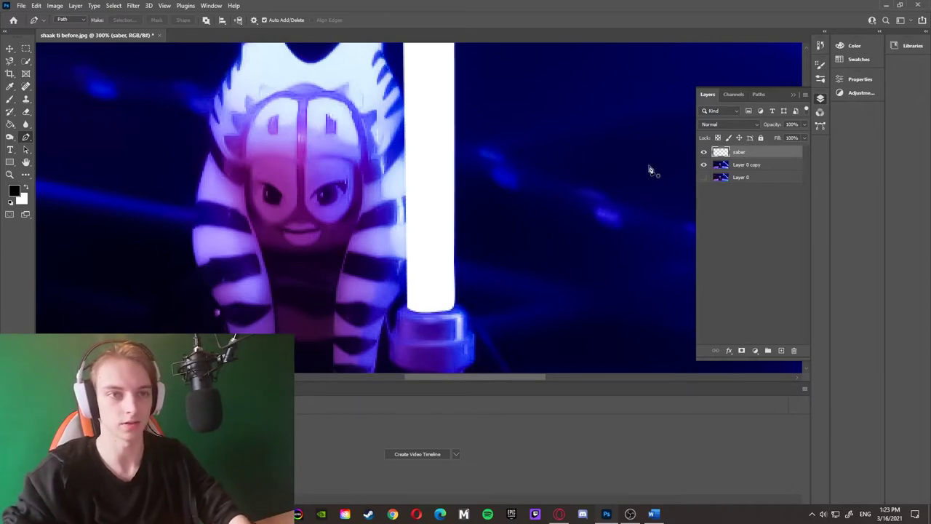
Step: Add a new layer beneath saber and fill it with black
left_click(780, 350)
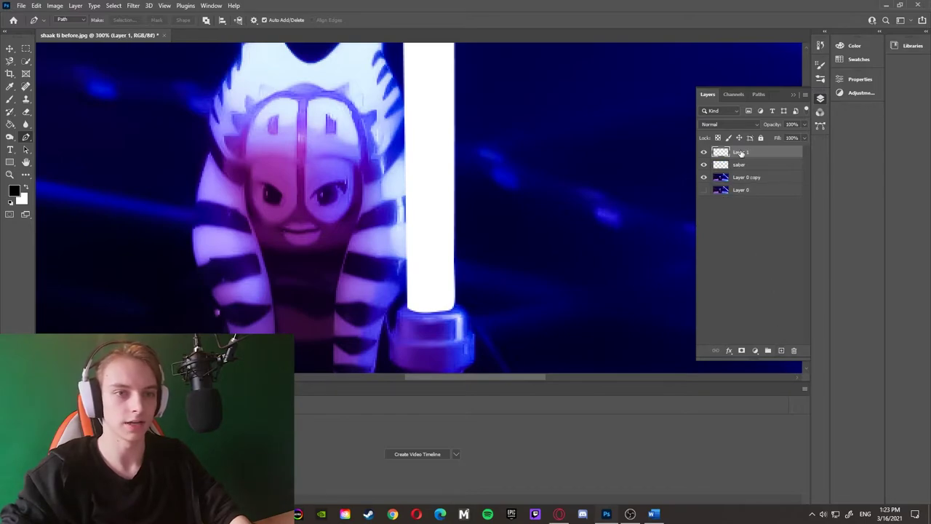
left_click_drag(741, 153, 740, 168)
key("x")
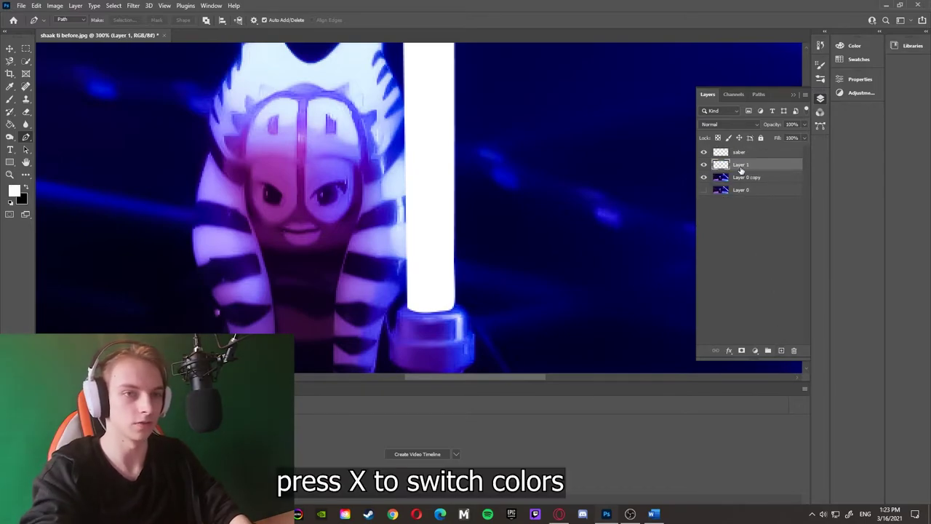
key("ctrl+BackSpace")
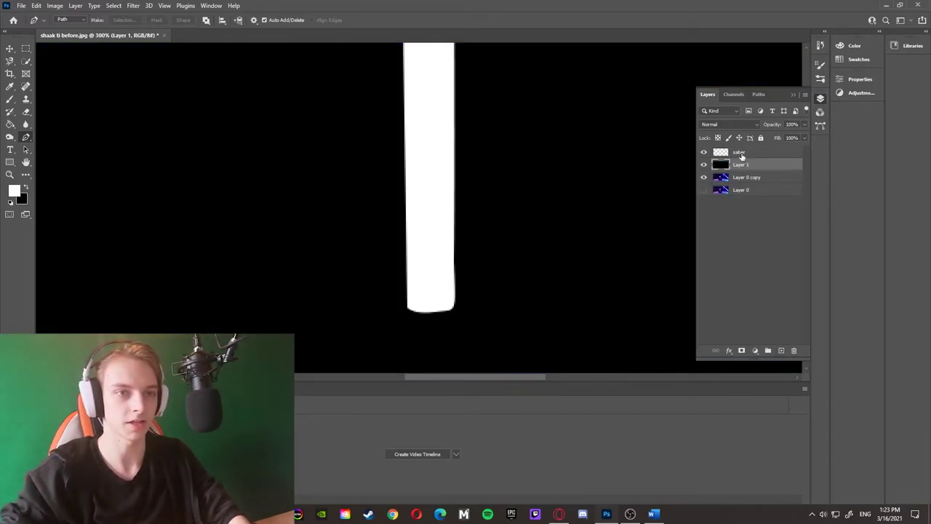
Step: Merge saber with the black layer and set its blend mode to Screen
left_click(741, 154, "shift")
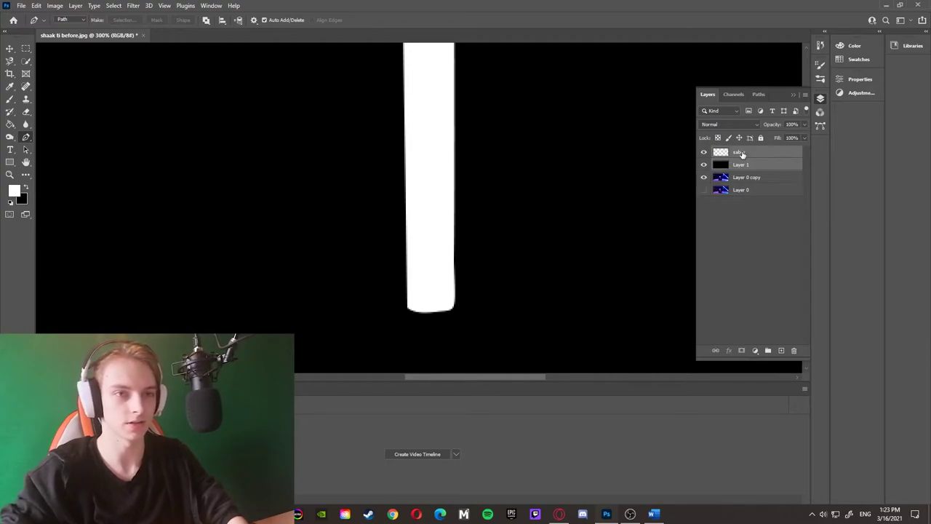
key("ctrl+e")
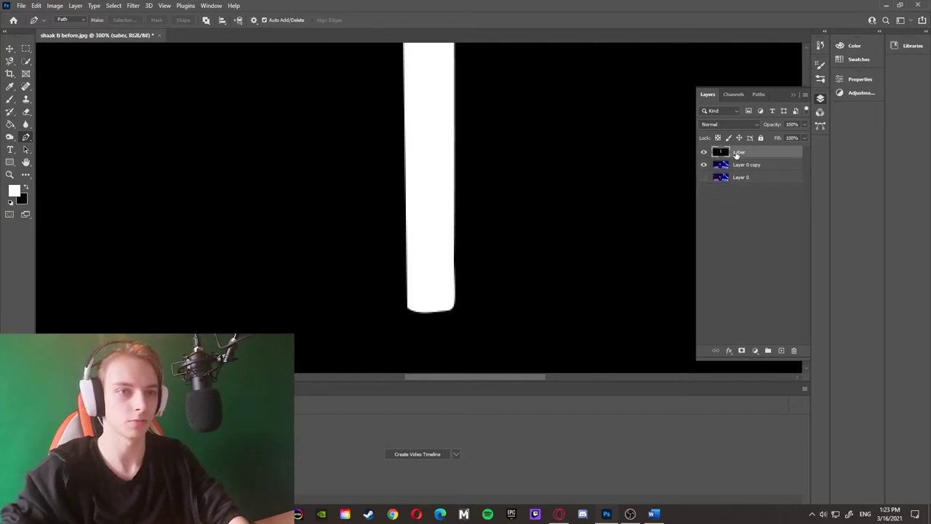
left_click(728, 124)
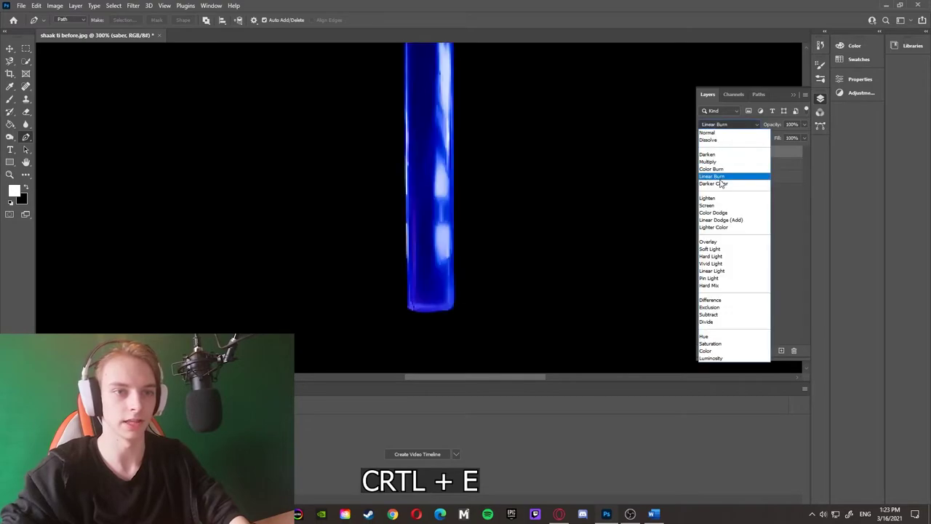
left_click(711, 205)
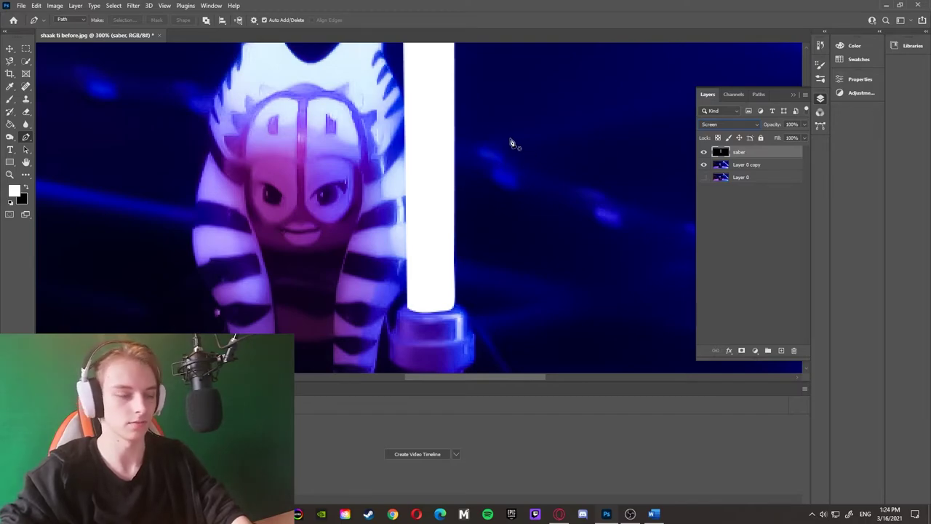
Step: Convert saber to a smart object and apply a Gaussian Blur with a 5-pixel radius
right_click(749, 155)
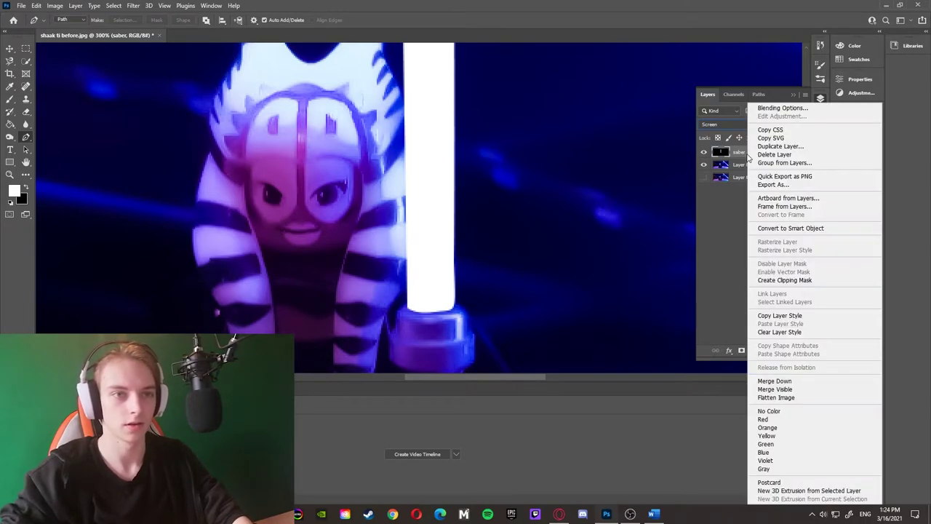
left_click(782, 229)
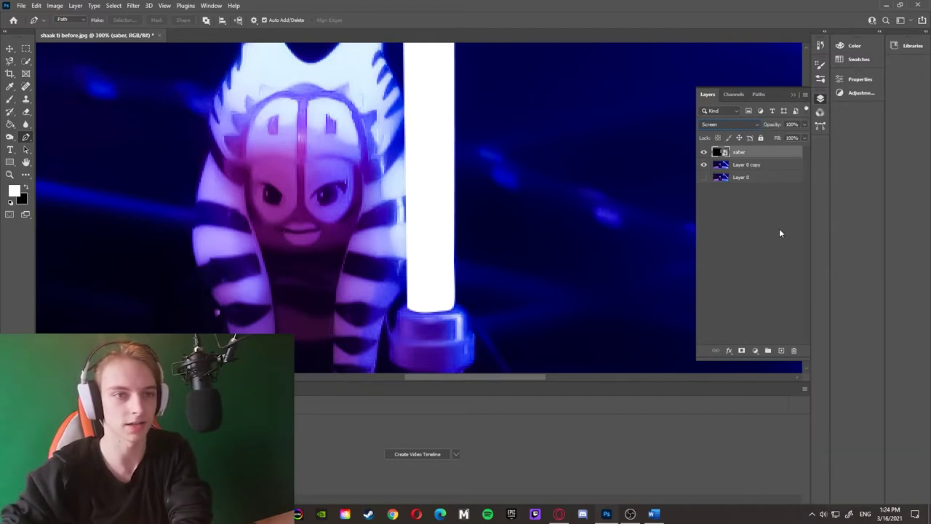
left_click(133, 6)
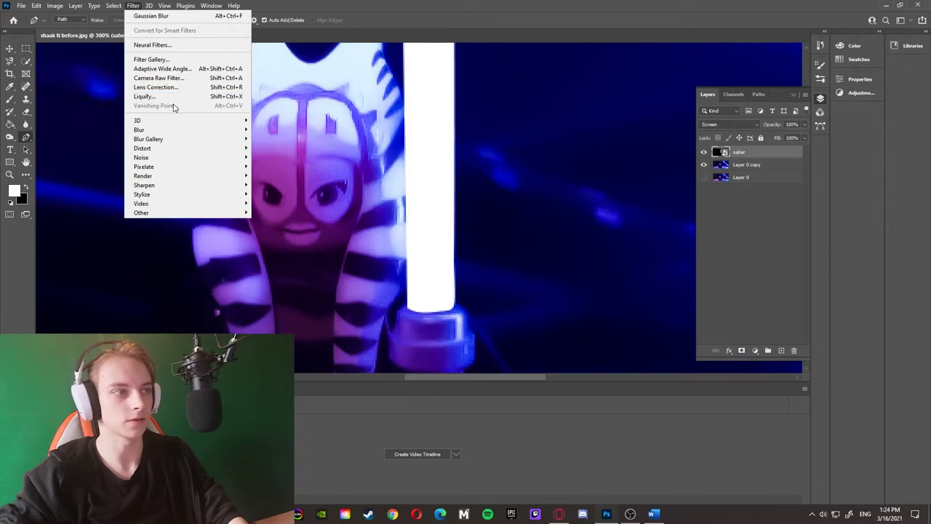
mouse_move(186, 129)
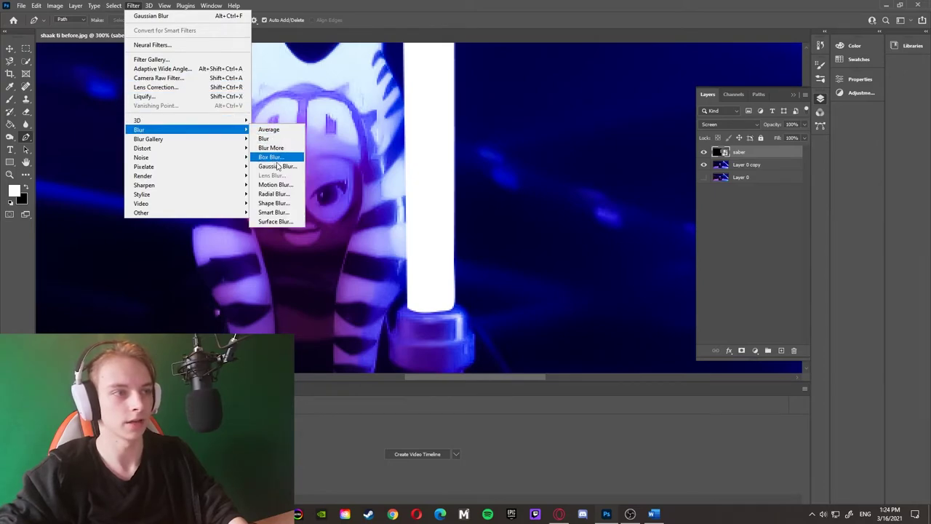
left_click(277, 167)
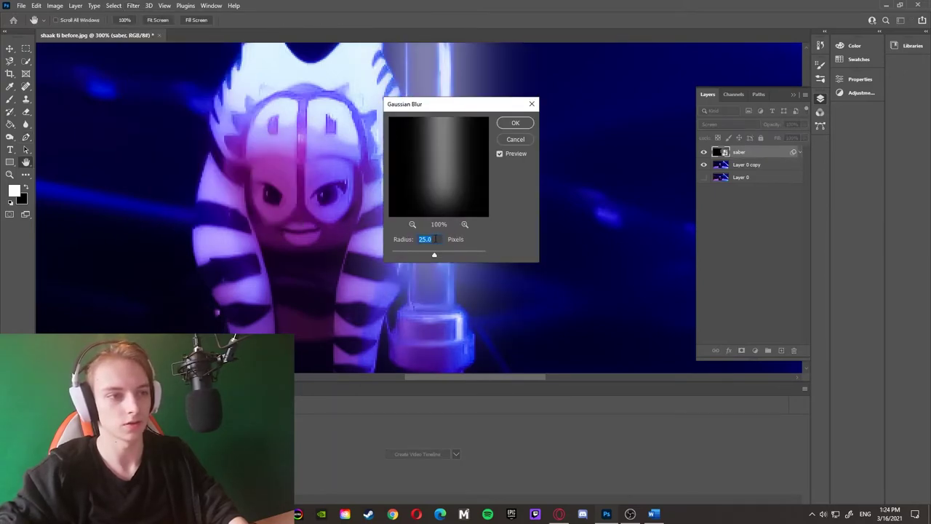
type("12")
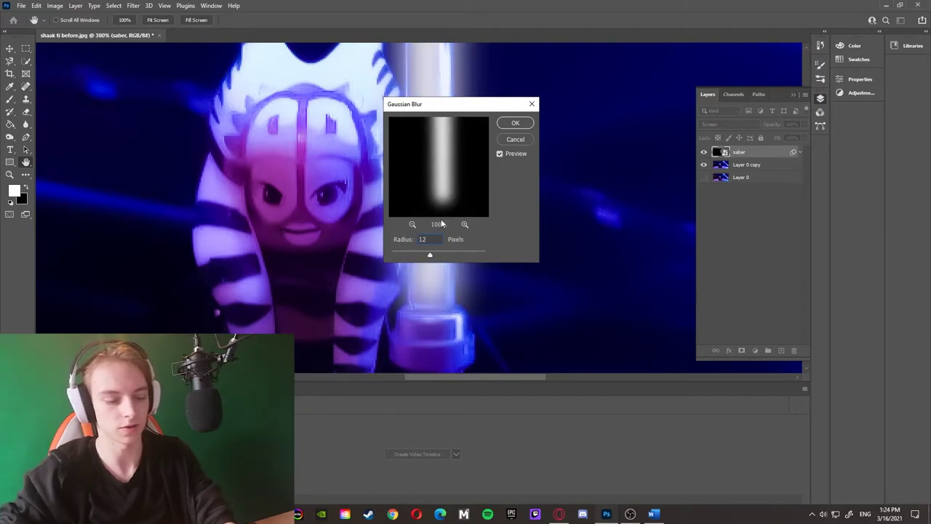
type(".5")
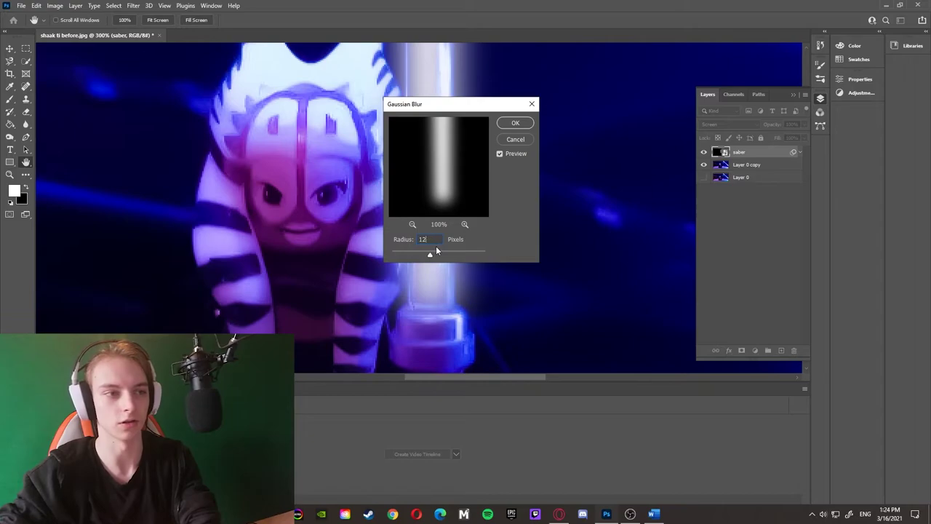
key("BackSpace")
key("BackSpace")
key("BackSpace")
key("BackSpace")
type("5")
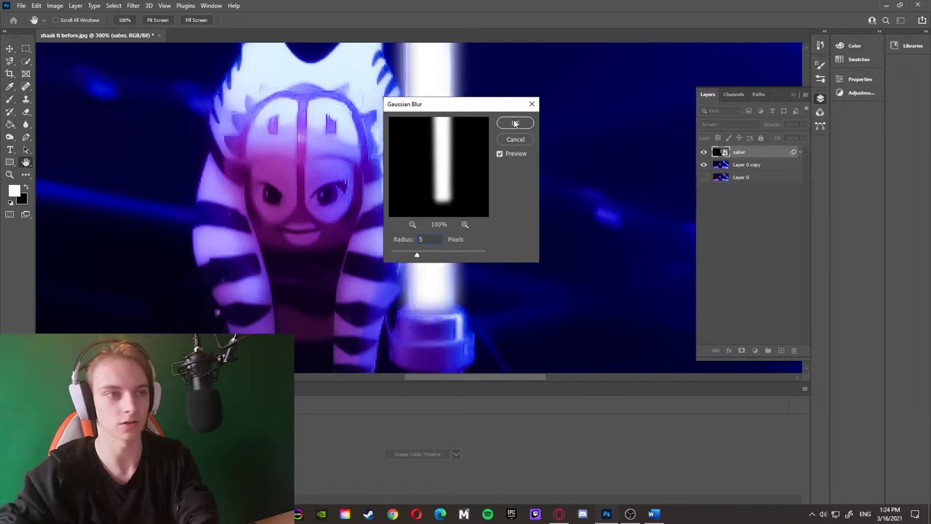
left_click(515, 124)
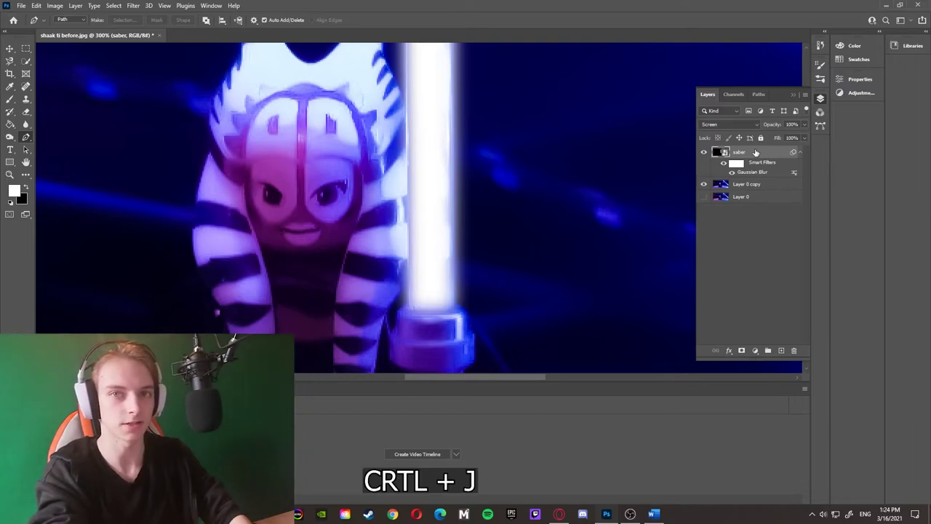
Step: Duplicate the blurred saber, set the copies' Gaussian Blur to 12.5 and 20 pixels, and group all three
key("ctrl+j")
key("ctrl+j")
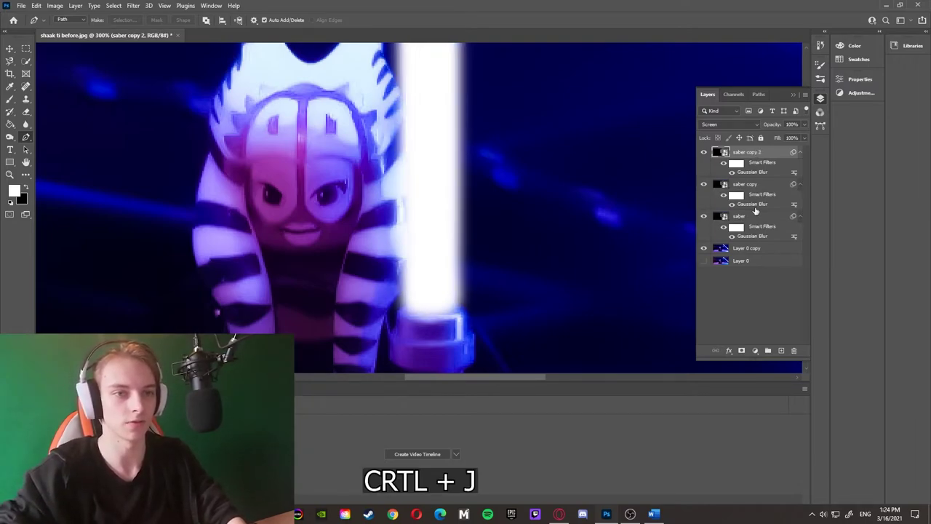
double_click(753, 205)
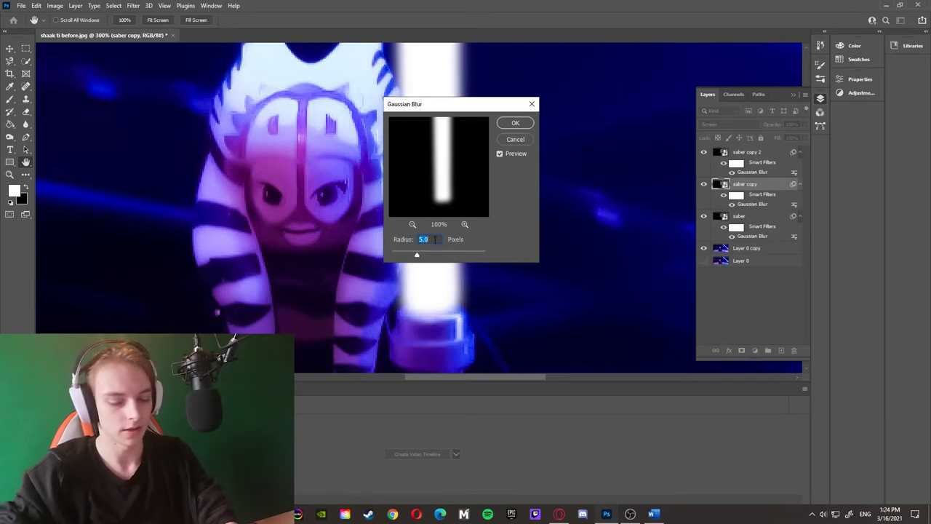
type("12.5")
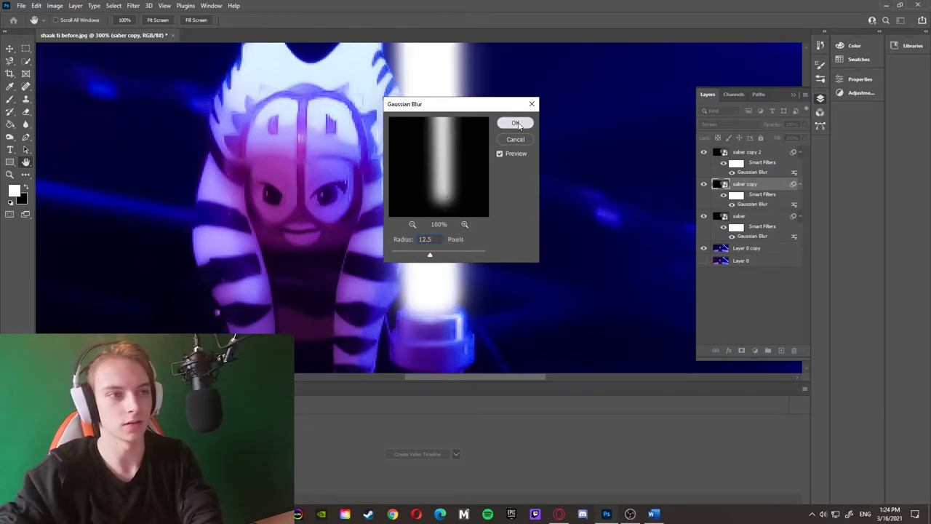
left_click(515, 123)
double_click(753, 172)
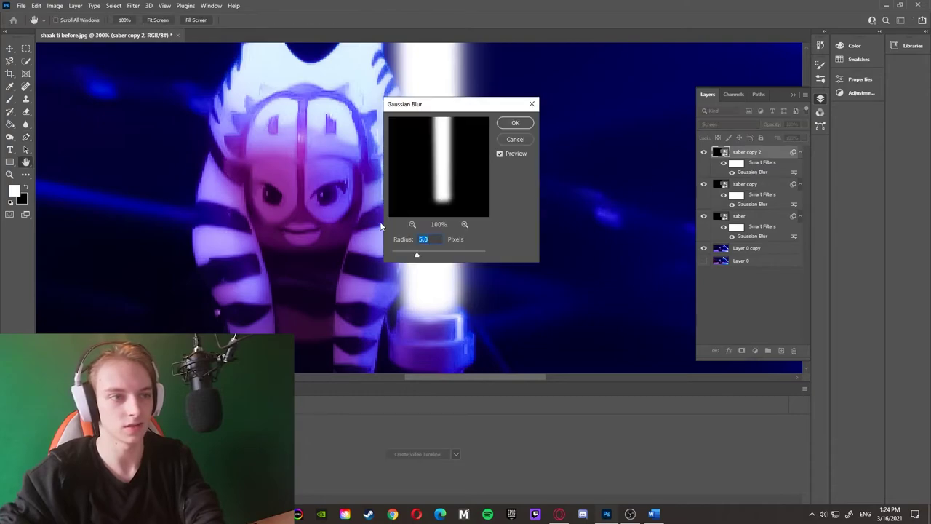
type("20")
key("Return")
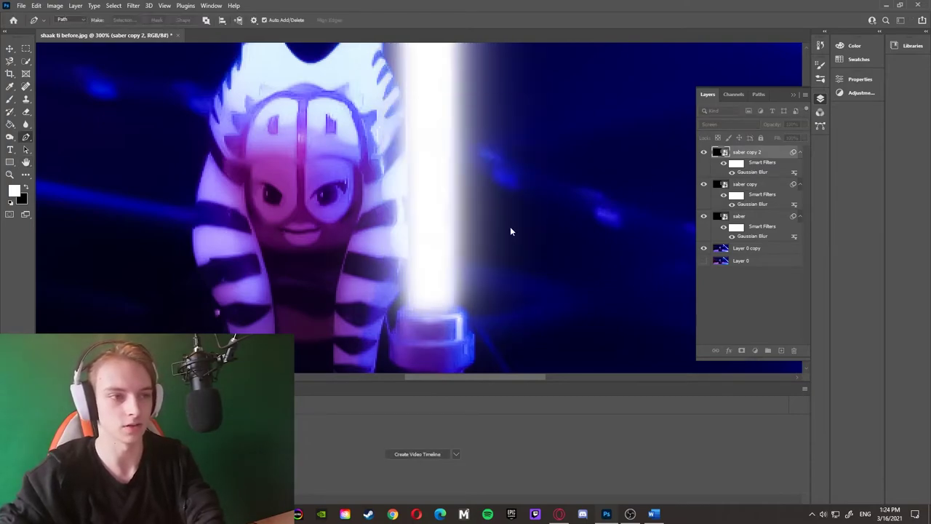
left_click(752, 218, "shift")
key("ctrl+g")
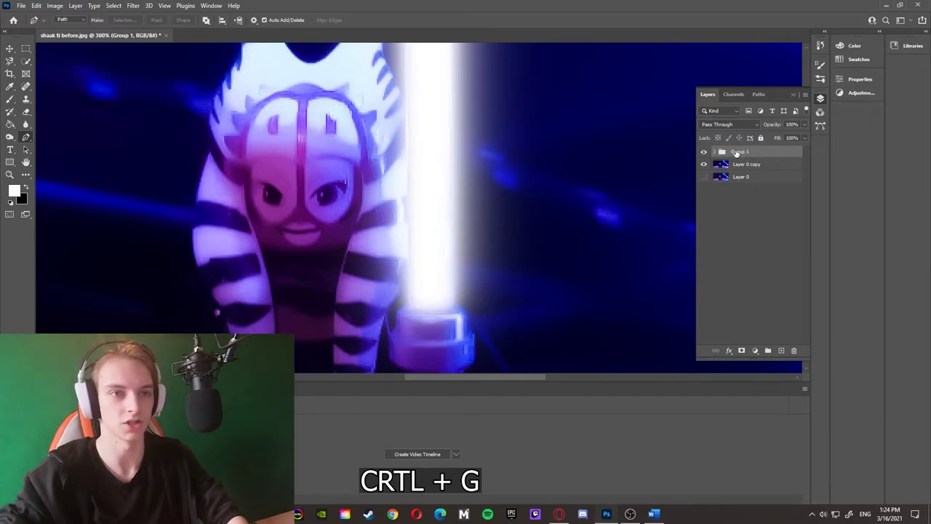
Step: Rename Group 1 to 'saber', expand it, and set the group's blend mode to Screen
double_click(737, 153)
type("sabe")
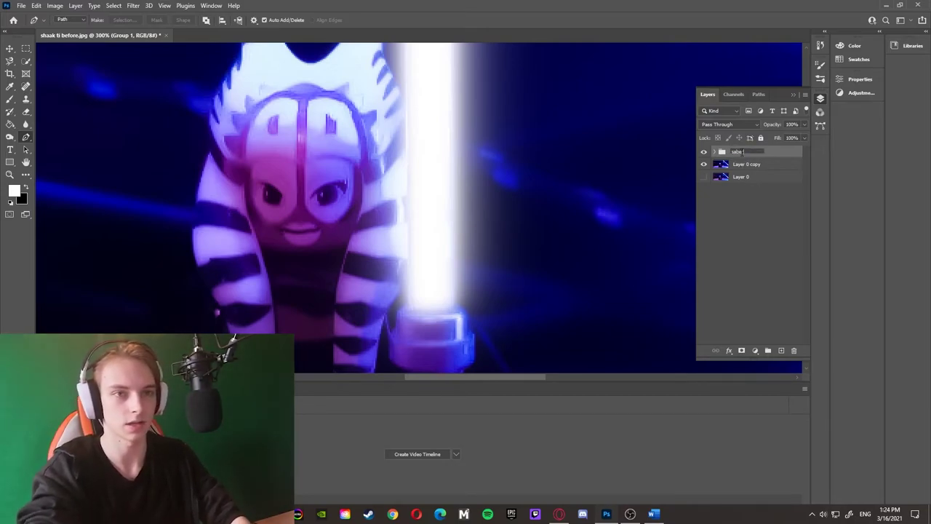
type("r")
key("Return")
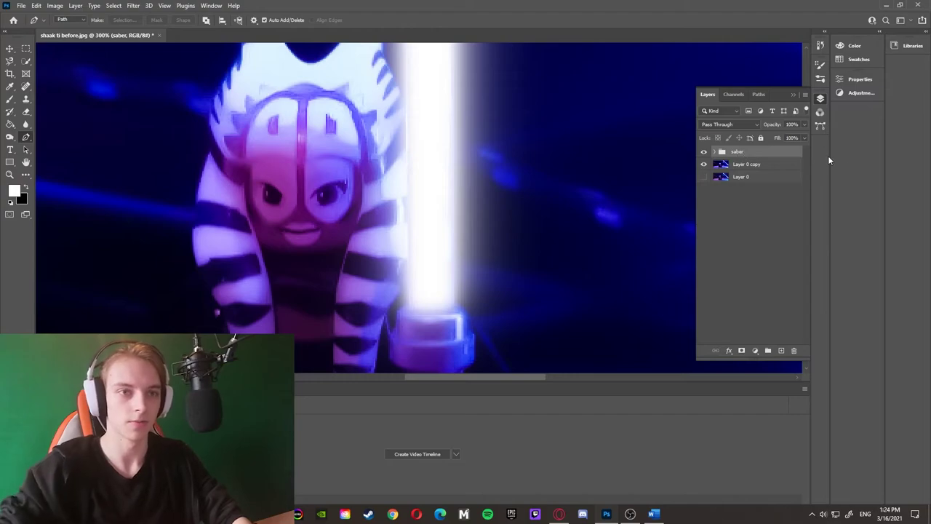
left_click(715, 152)
left_click(727, 125)
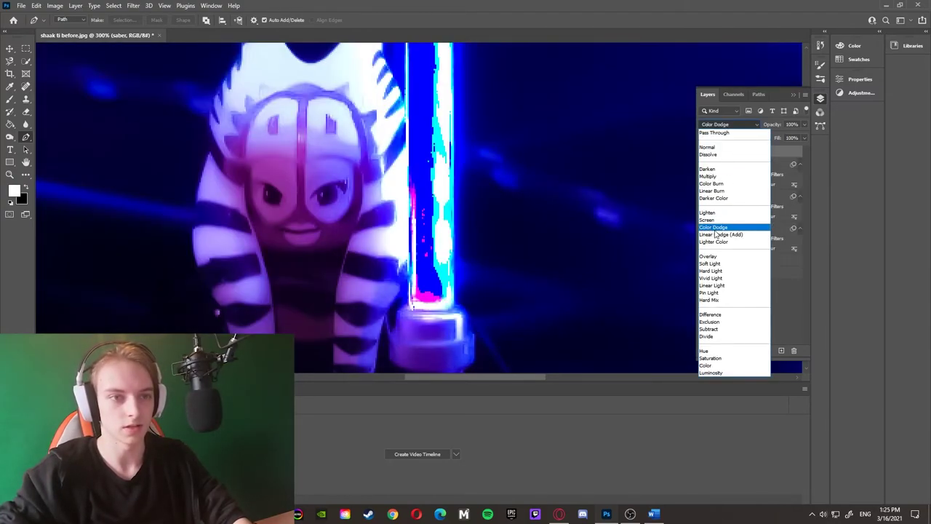
left_click(724, 212)
left_click(752, 165)
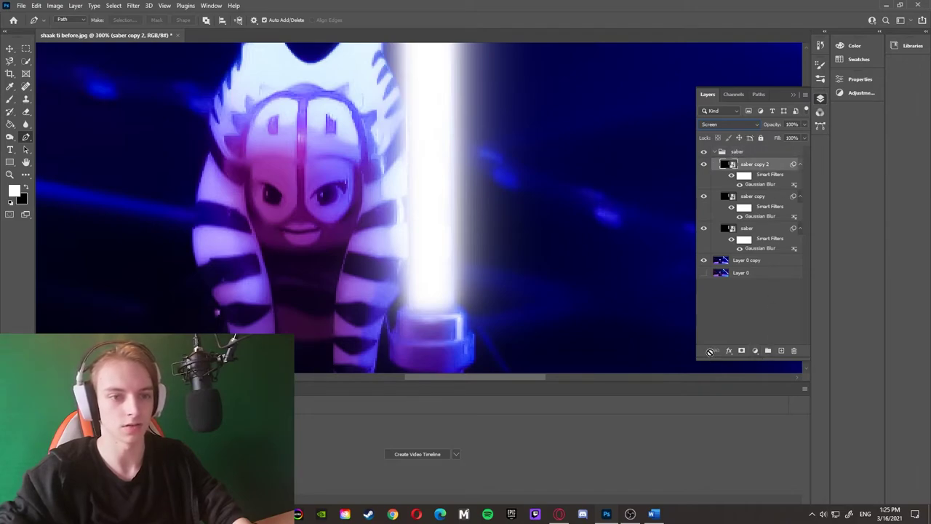
Step: Add a Colorize Hue/Saturation adjustment at hue 222, saturation 100, then collapse the saber group
left_click(755, 351)
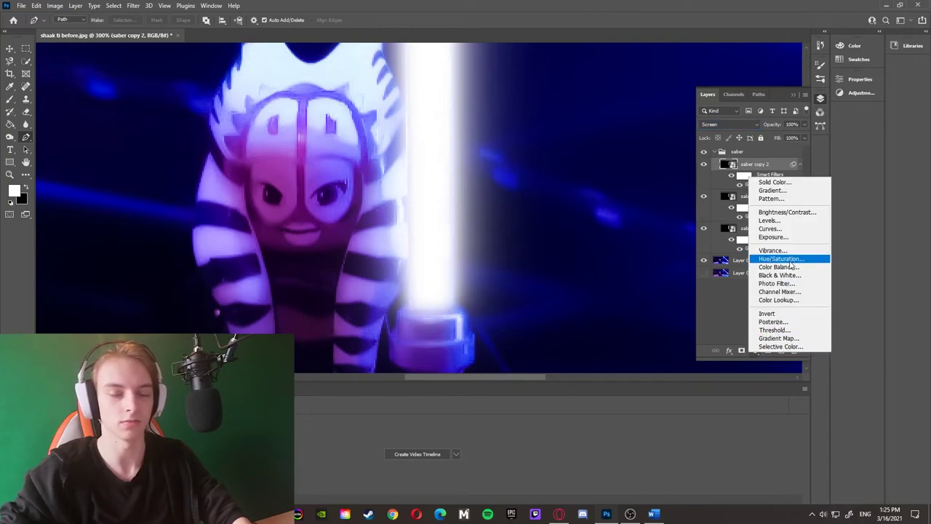
left_click(789, 262)
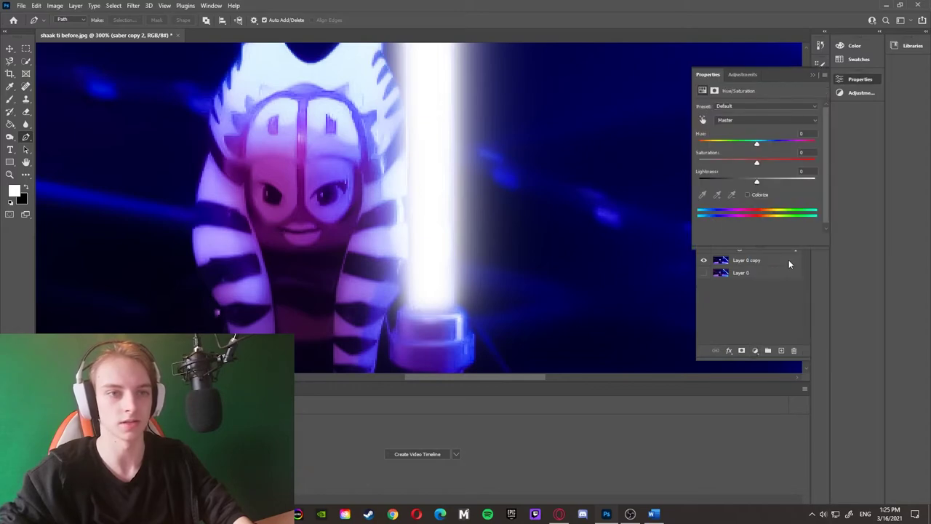
left_click(747, 195)
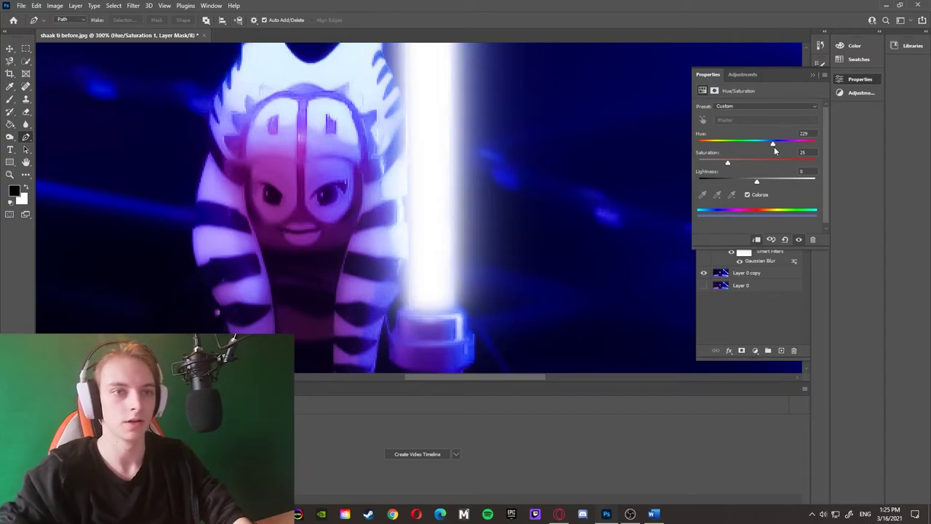
left_click_drag(733, 162, 772, 145)
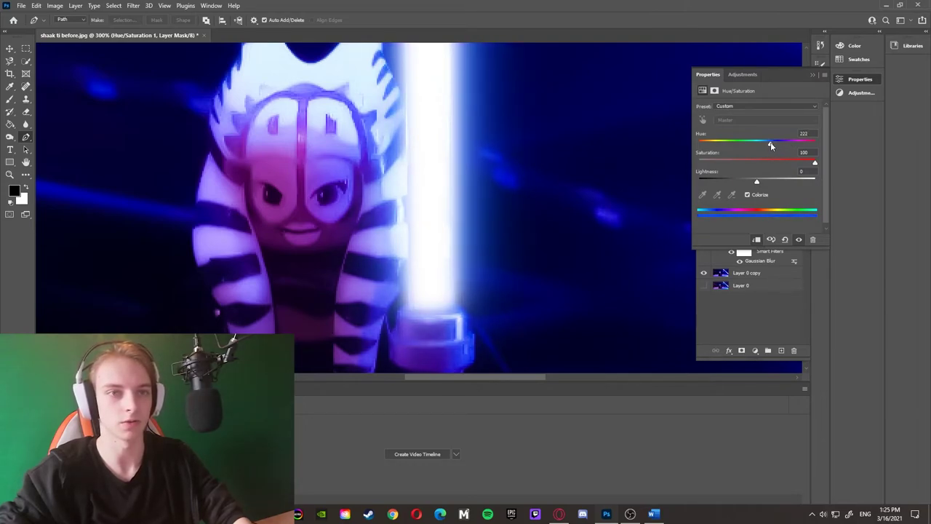
left_click(814, 74)
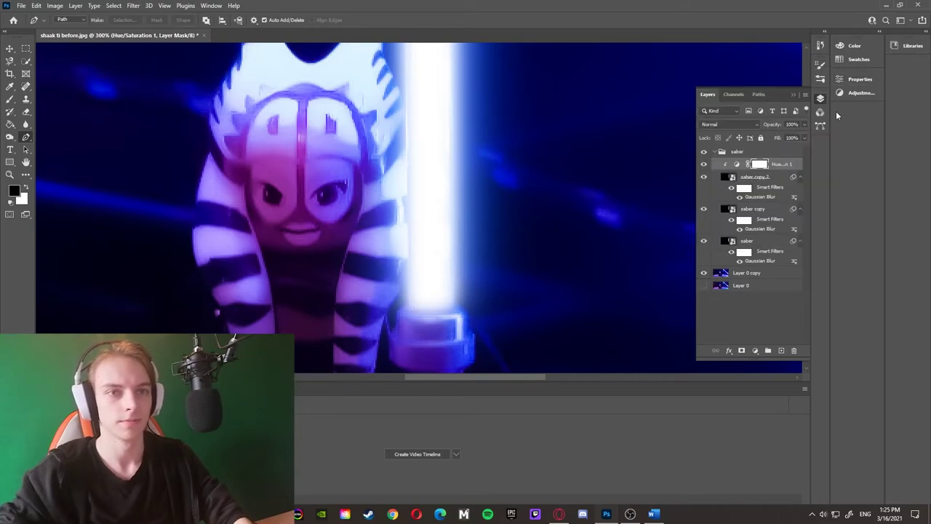
left_click(719, 151)
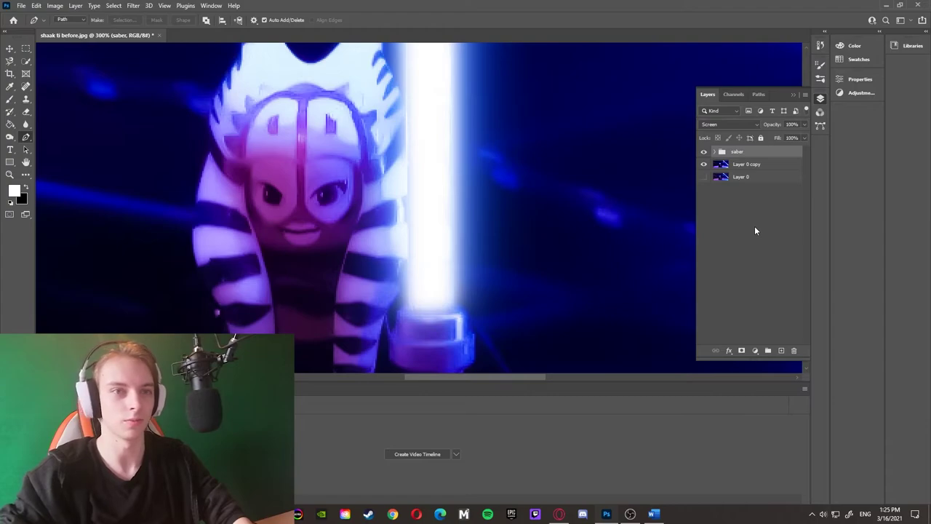
left_click_drag(749, 165, 796, 354)
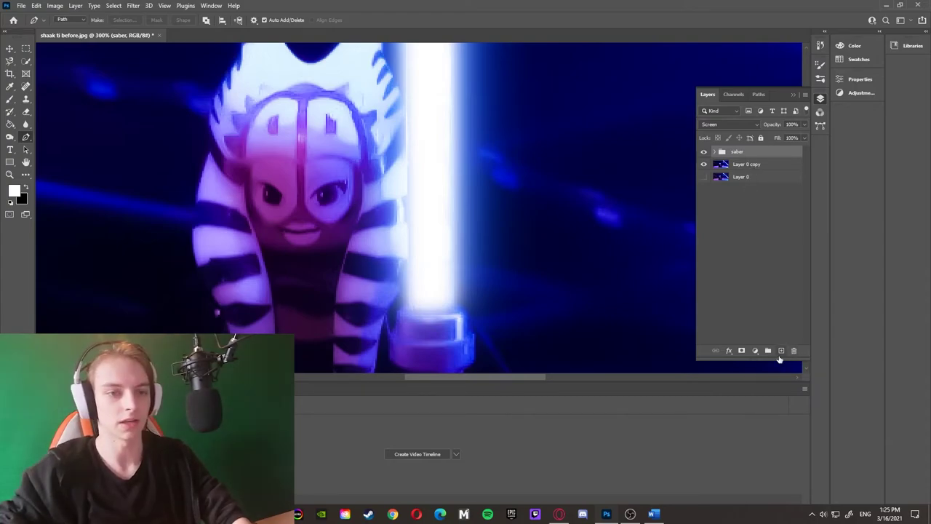
Step: Add a new Layer 1 and lock Layer 0 copy and the saber group
left_click(780, 352)
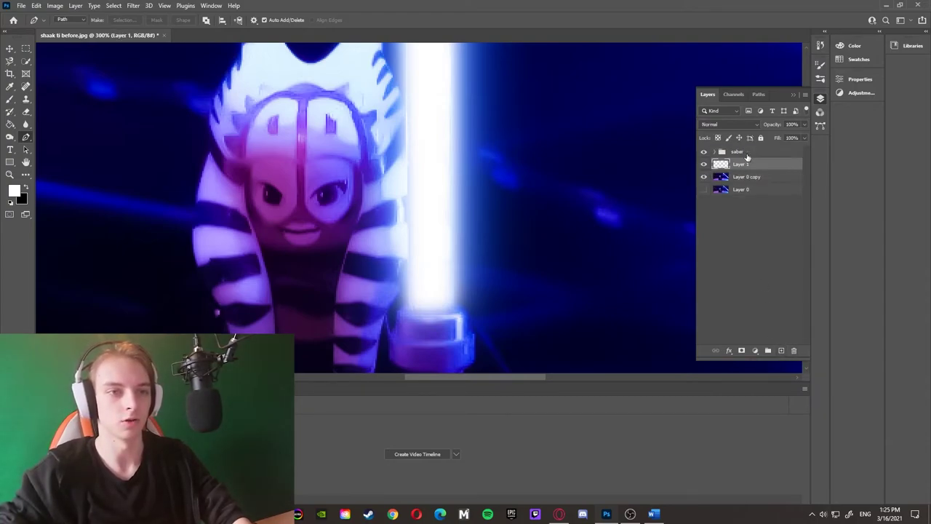
left_click(756, 178)
left_click(761, 138)
left_click(742, 151)
left_click(761, 137)
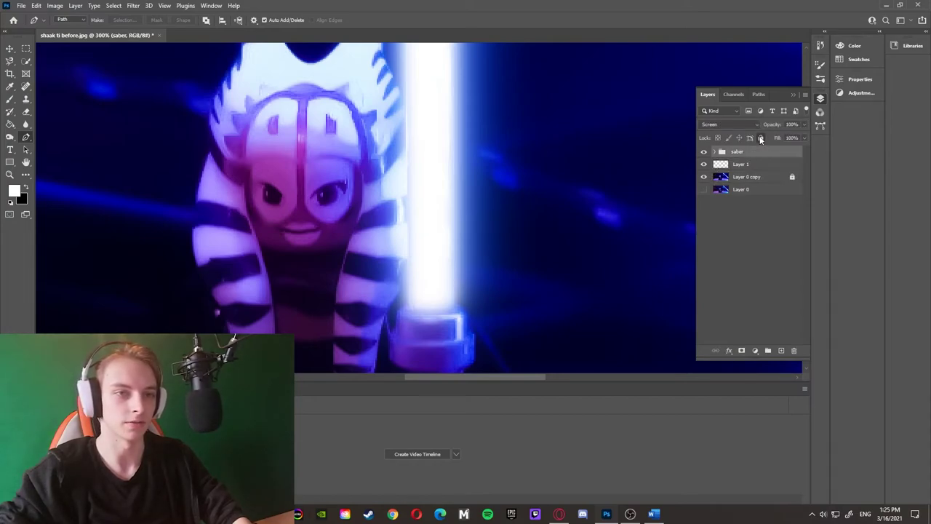
left_click(741, 164)
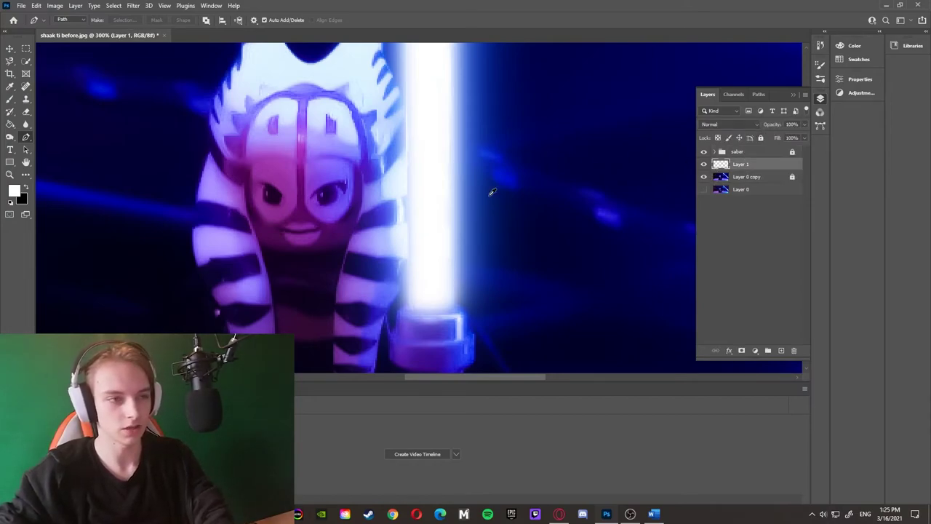
Step: Sample the saber's blue and brush it onto Layer 1 over the face beside the blade
key("i")
left_click_drag(474, 186, 465, 189)
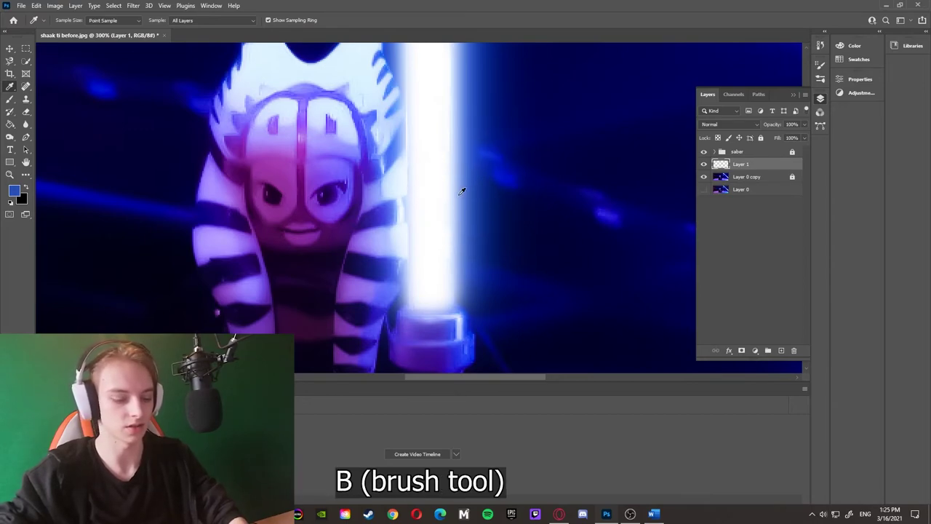
key("b")
scroll(426, 192, "up", 2)
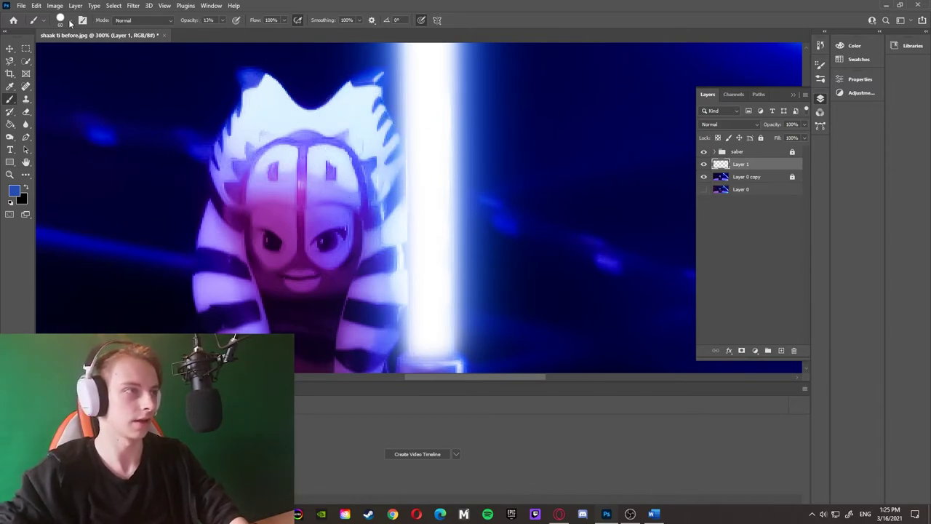
left_click(221, 21)
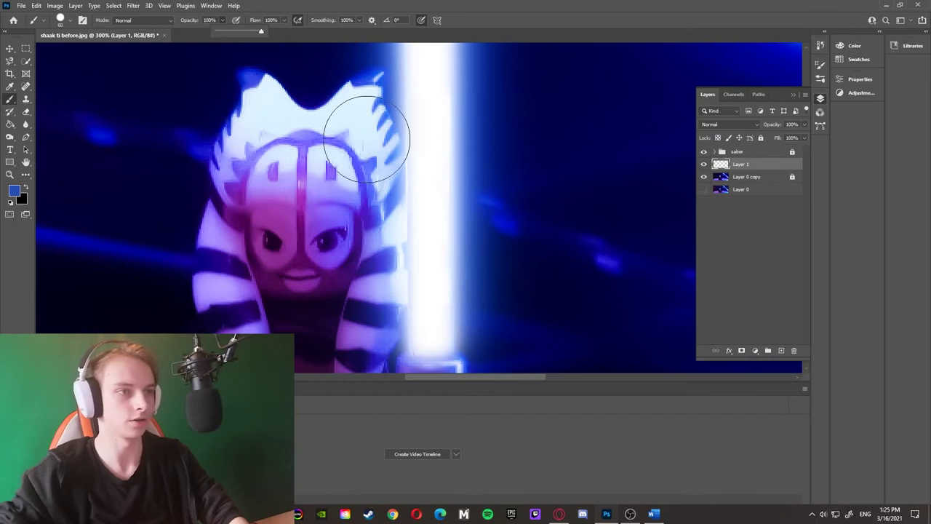
mouse_move(353, 124)
left_mouse_down()
mouse_move(403, 237)
mouse_move(376, 202)
mouse_move(374, 342)
mouse_move(329, 82)
mouse_move(333, 374)
mouse_move(343, 143)
mouse_move(426, 405)
mouse_move(372, 321)
mouse_move(301, 161)
mouse_move(320, 179)
mouse_move(360, 160)
mouse_move(389, 96)
mouse_move(374, 93)
mouse_move(377, 125)
left_mouse_up()
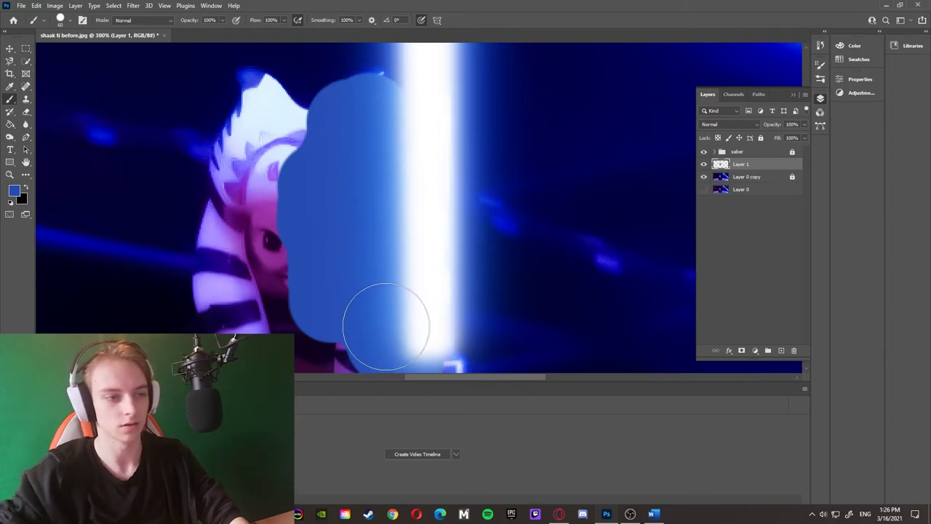
scroll(384, 322, "down", 3)
mouse_move(395, 260)
left_mouse_down()
mouse_move(437, 301)
mouse_move(438, 278)
mouse_move(435, 289)
mouse_move(362, 254)
mouse_move(408, 314)
mouse_move(362, 244)
mouse_move(429, 327)
mouse_move(378, 255)
left_mouse_up()
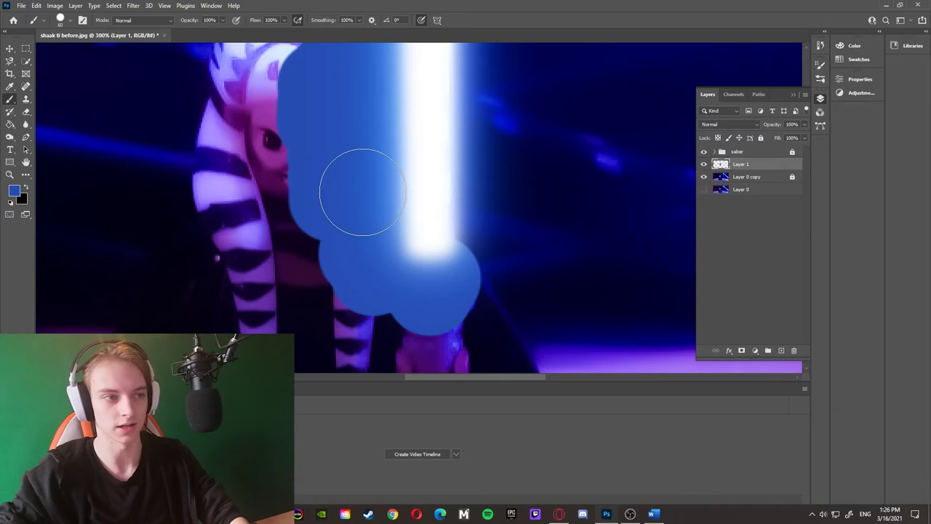
scroll(353, 187, "up", 3)
left_click(713, 125)
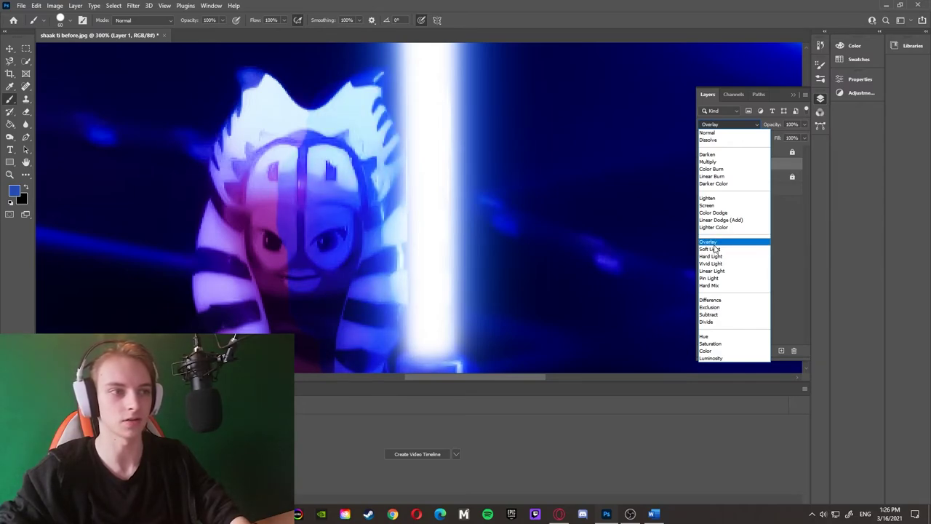
Step: Set Layer 1 to Overlay, add a layer mask, and paint away some blue on the face at low opacity
left_click(713, 244)
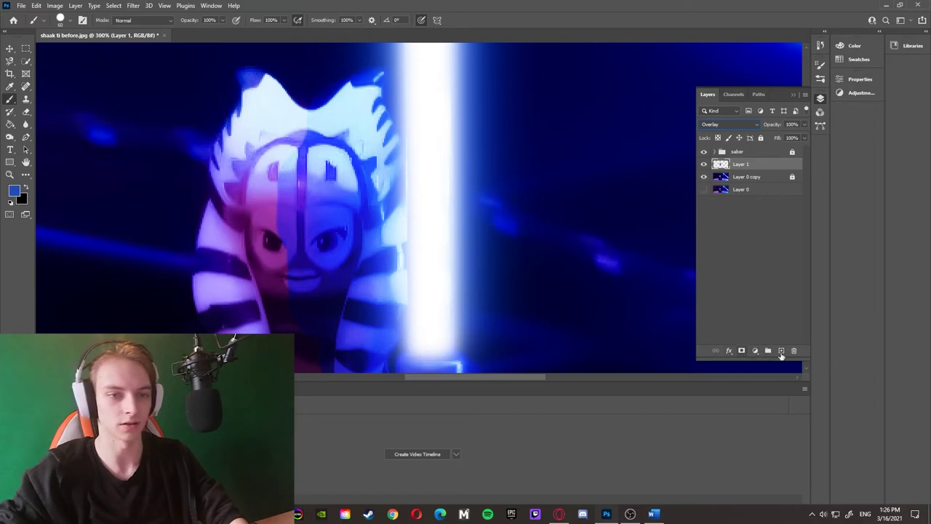
left_click(741, 351)
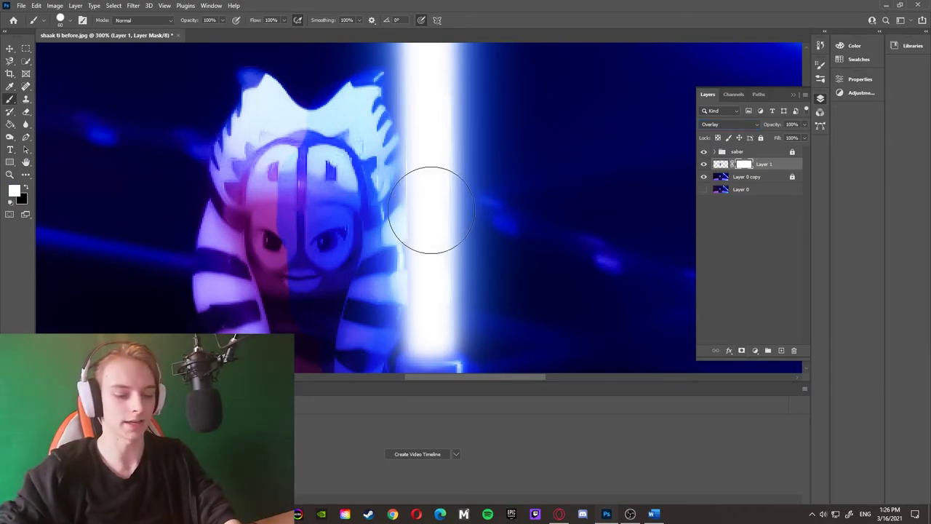
scroll(410, 202, "down", 3)
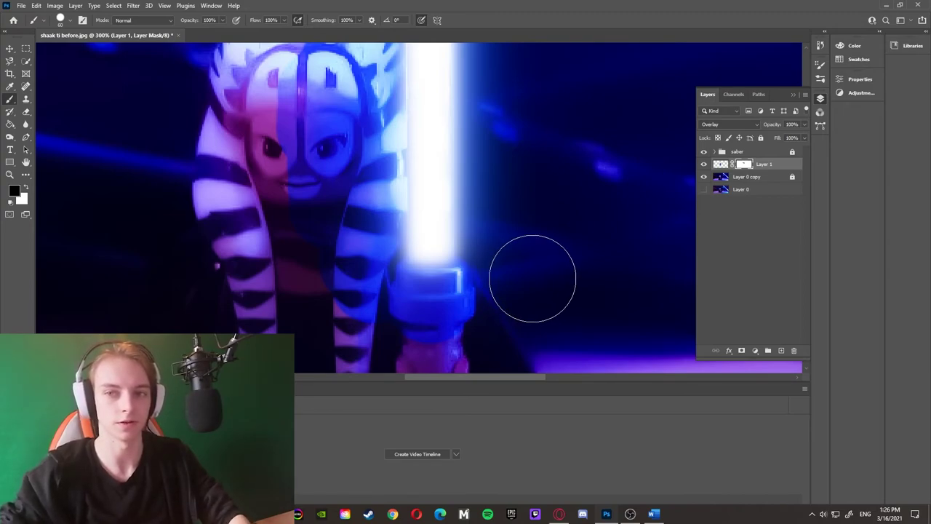
scroll(457, 208, "up", 3)
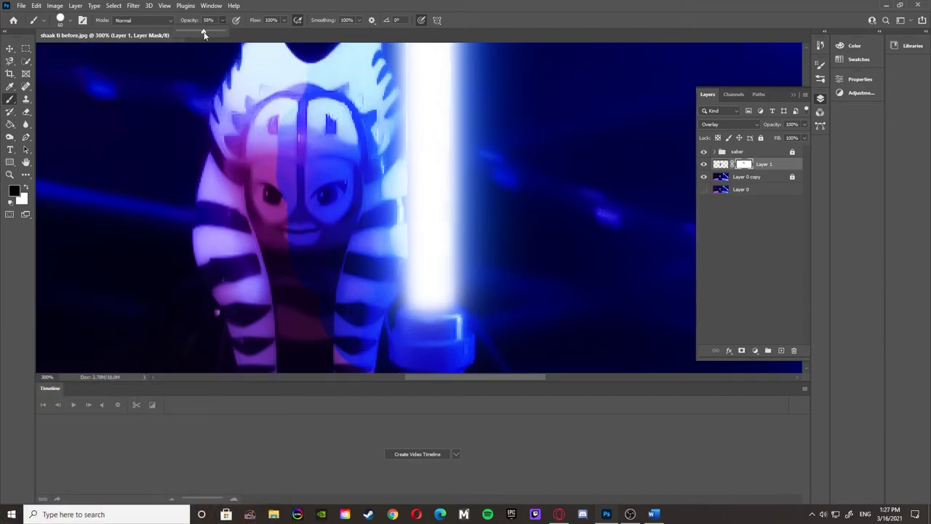
left_click(222, 20)
left_click_drag(245, 32, 205, 32)
left_click_drag(287, 109, 298, 218)
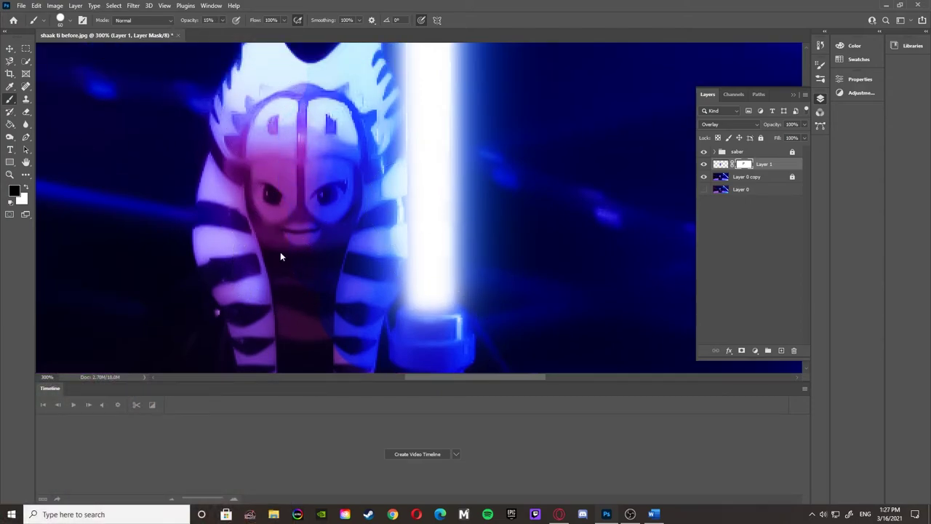
scroll(306, 314, "down", 5)
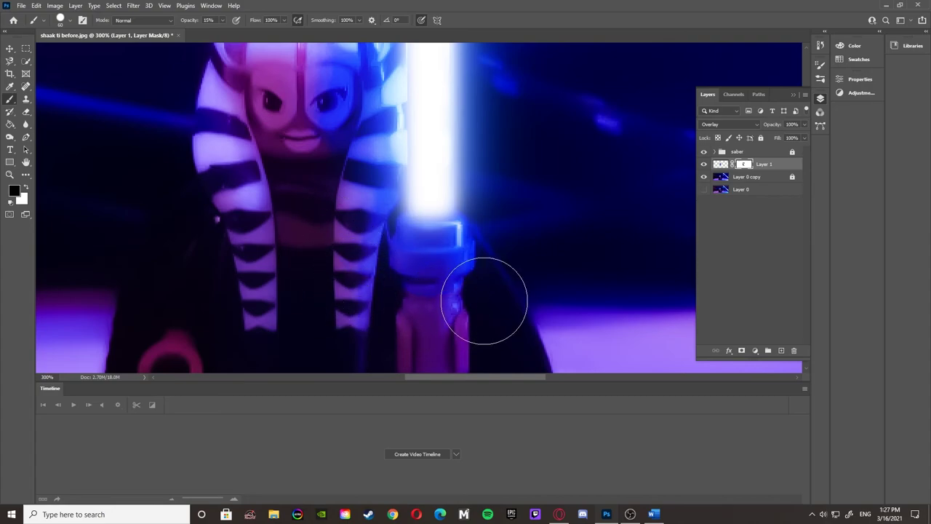
scroll(301, 219, "up", 3)
scroll(266, 160, "down", 3)
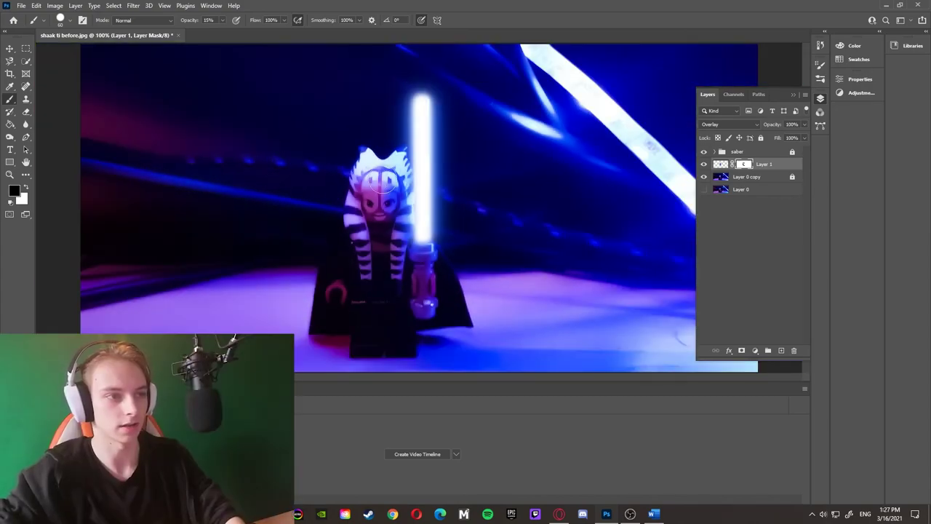